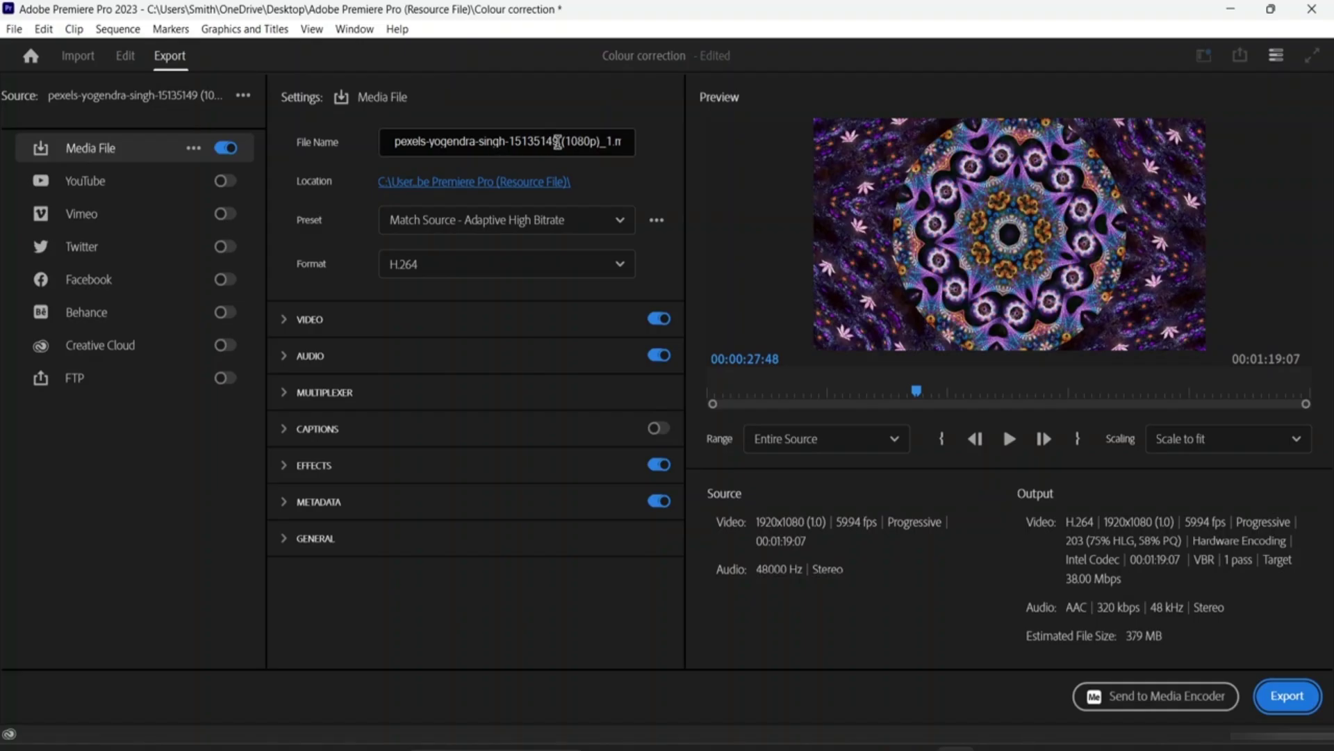
# Step: Rename the export file to "Basic PP tutorial.mp4"
pyautogui.click(616, 141)
pyautogui.press('BackSpace')
pyautogui.press('BackSpace')
pyautogui.press('BackSpace')
pyautogui.press('BackSpace')
pyautogui.press('BackSpace')
pyautogui.press('BackSpace')
pyautogui.press('BackSpace')
pyautogui.press('BackSpace')
pyautogui.press('BackSpace')
pyautogui.press('BackSpace')
pyautogui.press('BackSpace')
pyautogui.press('BackSpace')
pyautogui.press('BackSpace')
pyautogui.press('BackSpace')
pyautogui.press('BackSpace')
pyautogui.press('BackSpace')
pyautogui.press('BackSpace')
pyautogui.press('BackSpace')
pyautogui.press('BackSpace')
pyautogui.press('BackSpace')
pyautogui.press('BackSpace')
pyautogui.press('BackSpace')
pyautogui.press('BackSpace')
pyautogui.press('BackSpace')
pyautogui.press('BackSpace')
pyautogui.press('BackSpace')
pyautogui.press('BackSpace')
pyautogui.press('BackSpace')
pyautogui.press('BackSpace')
pyautogui.press('BackSpace')
pyautogui.press('BackSpace')
pyautogui.press('BackSpace')
pyautogui.press('BackSpace')
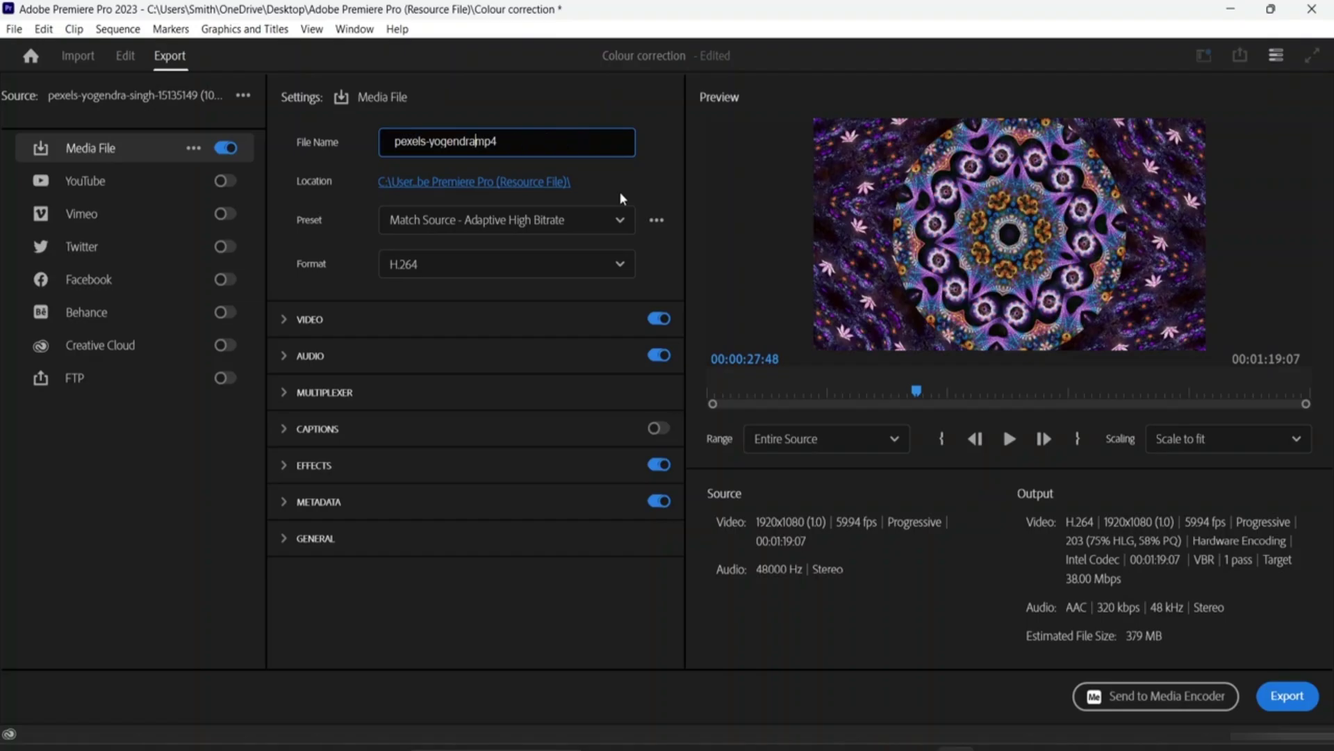
pyautogui.press('BackSpace')
pyautogui.press('BackSpace')
pyautogui.press('BackSpace')
pyautogui.press('BackSpace')
pyautogui.press('BackSpace')
pyautogui.press('BackSpace')
pyautogui.write('bAS')
pyautogui.press('BackSpace')
pyautogui.press('BackSpace')
pyautogui.press('BackSpace')
pyautogui.write('Basic pp')
pyautogui.press('BackSpace')
pyautogui.press('BackSpace')
pyautogui.write('PP tutorial.')
# Step: Set the export location to the Adobe Premiere Pro (Resource File) folder, saving as "Basic PP tutorial" in MP4 video format
pyautogui.click(437, 184)
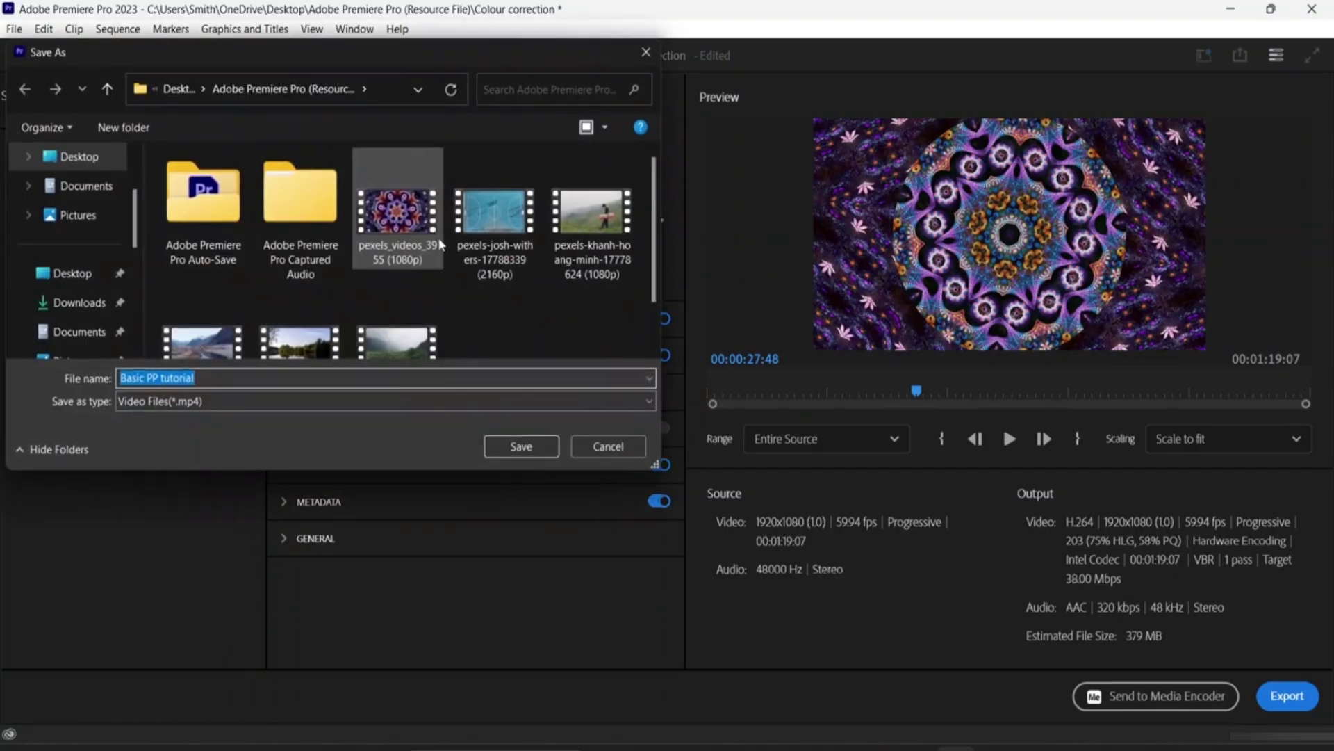
pyautogui.scroll(-1, 475, 278)
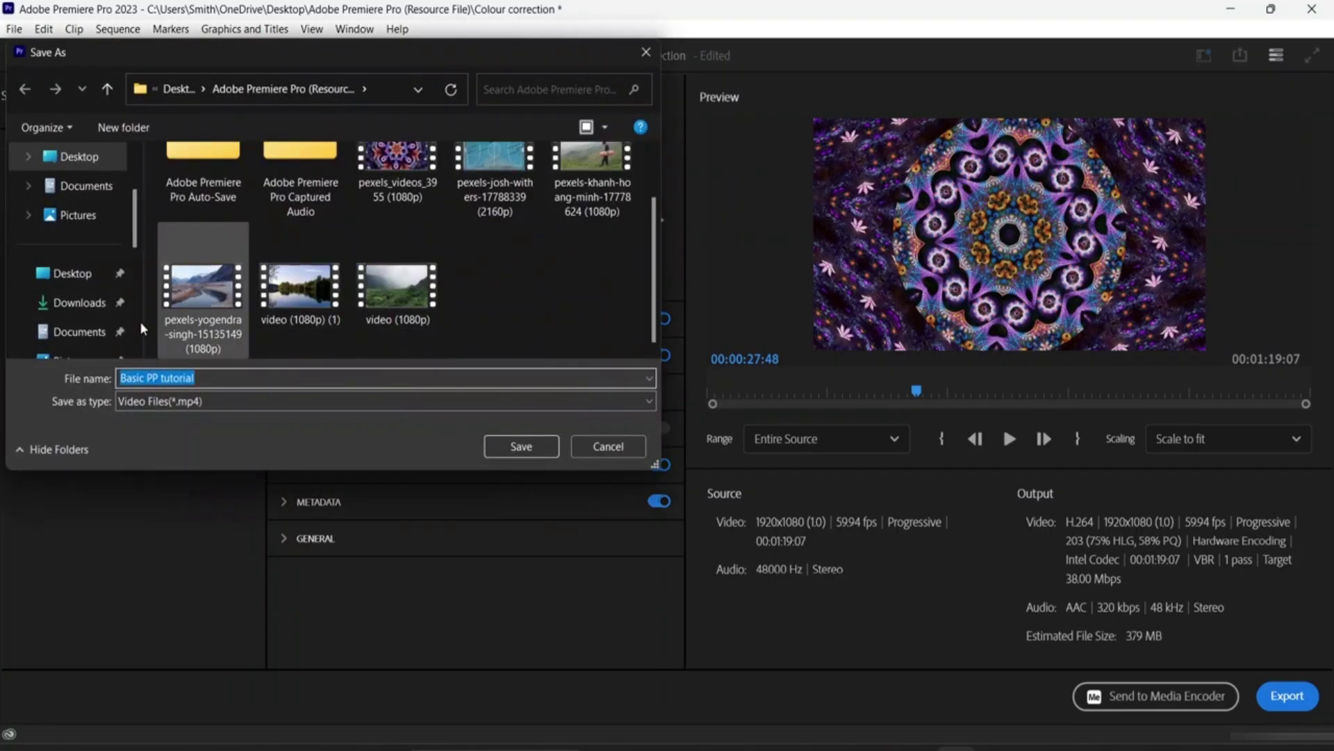
pyautogui.scroll(-3, 84, 302)
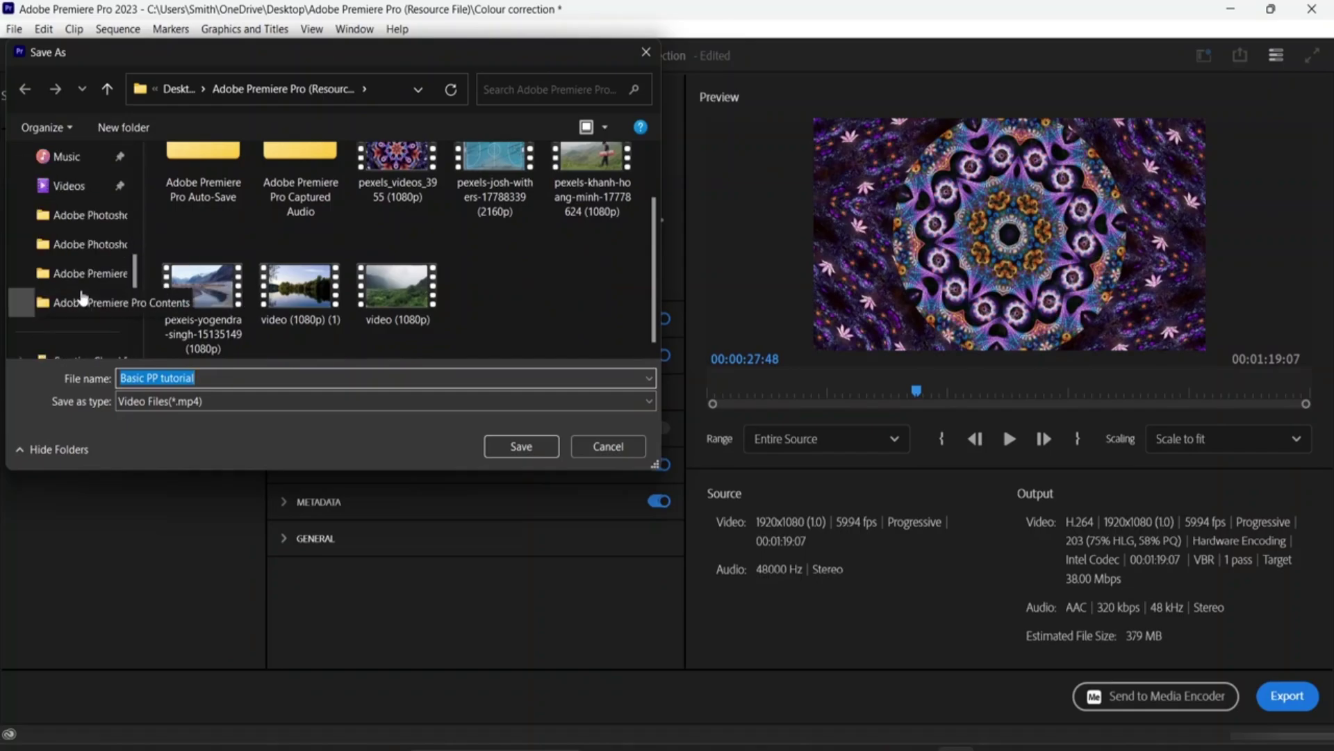
pyautogui.click(92, 274)
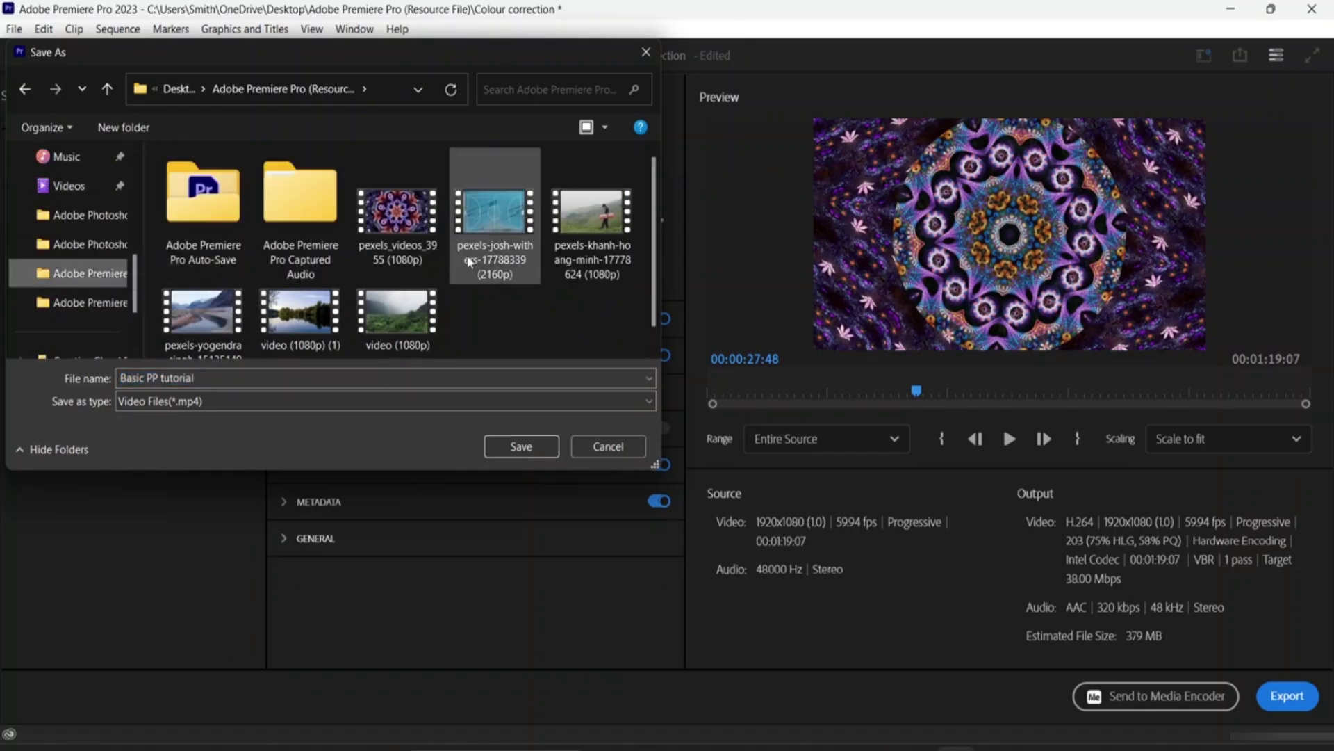
pyautogui.click(532, 439)
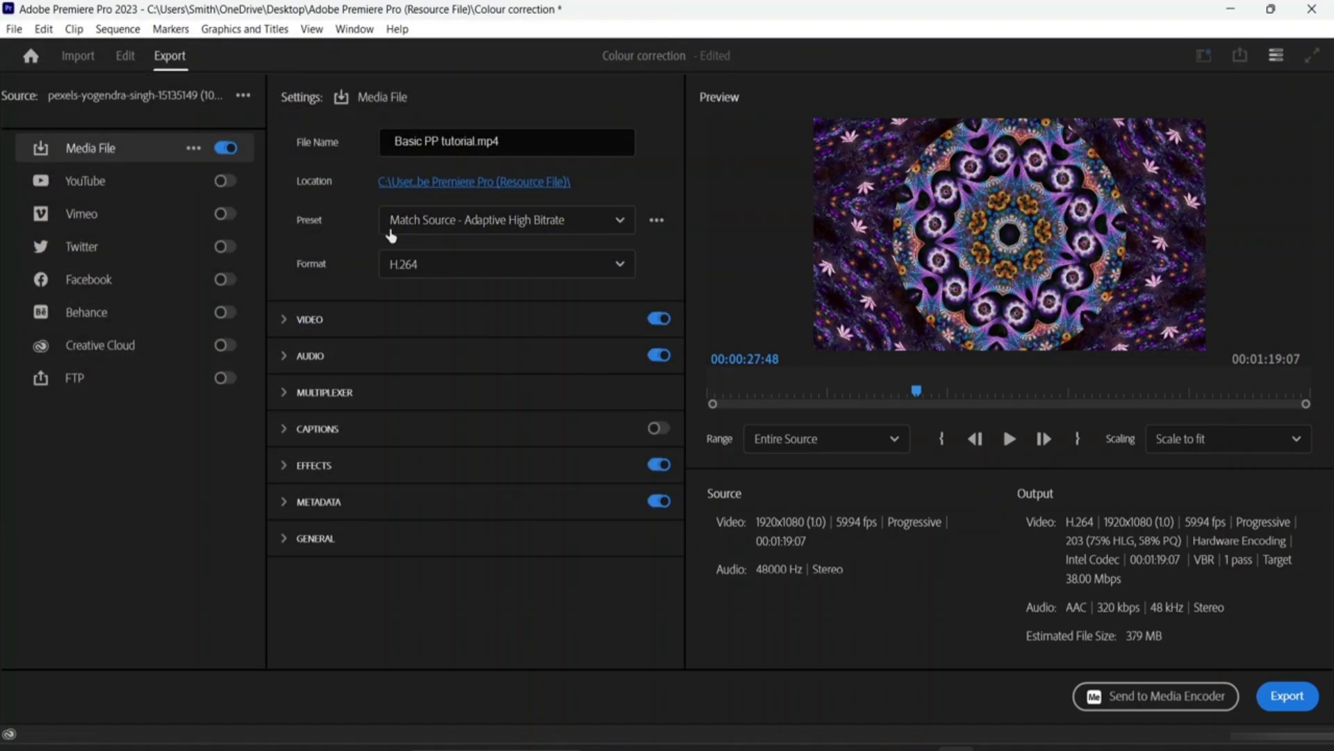
# Step: Review the additional presets in the Preset Manager and select Match Source - Adaptive High Bitrate for the export
pyautogui.click(618, 227)
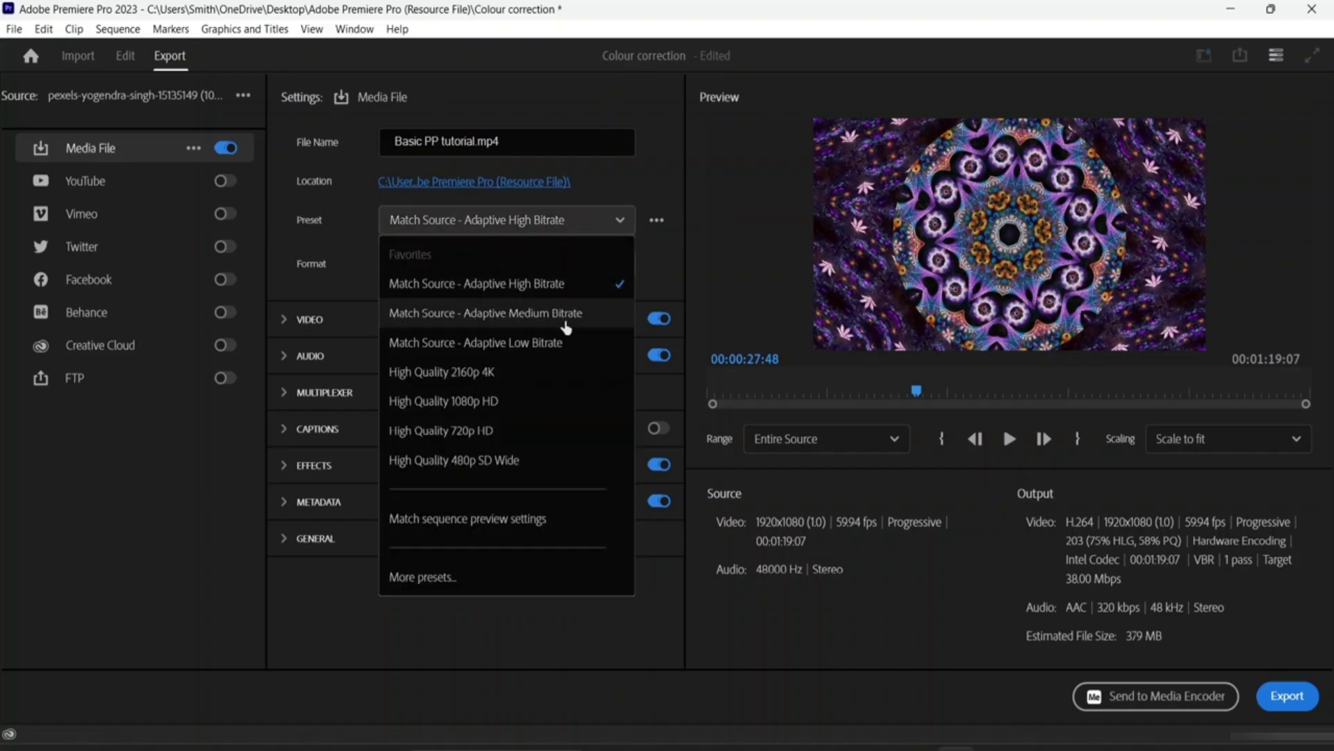
pyautogui.click(449, 576)
pyautogui.scroll(-3, 500, 452)
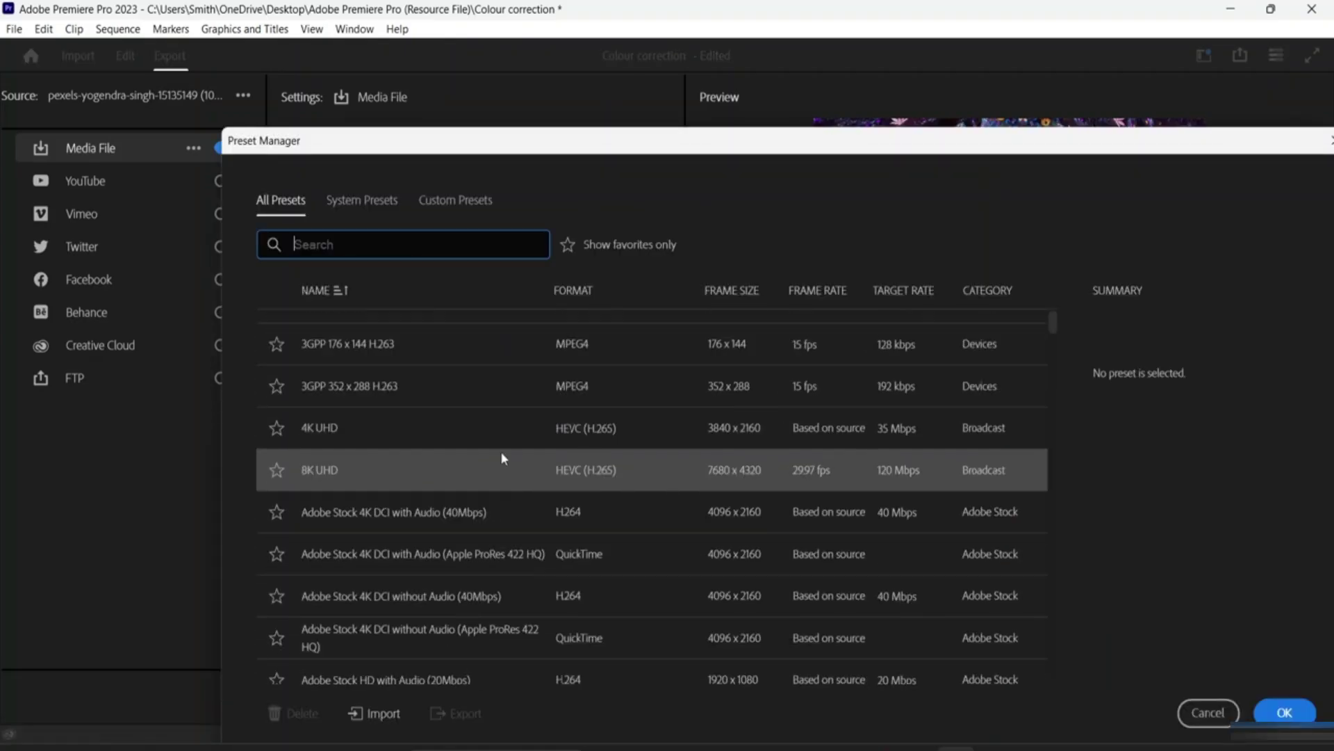
pyautogui.scroll(1, 491, 445)
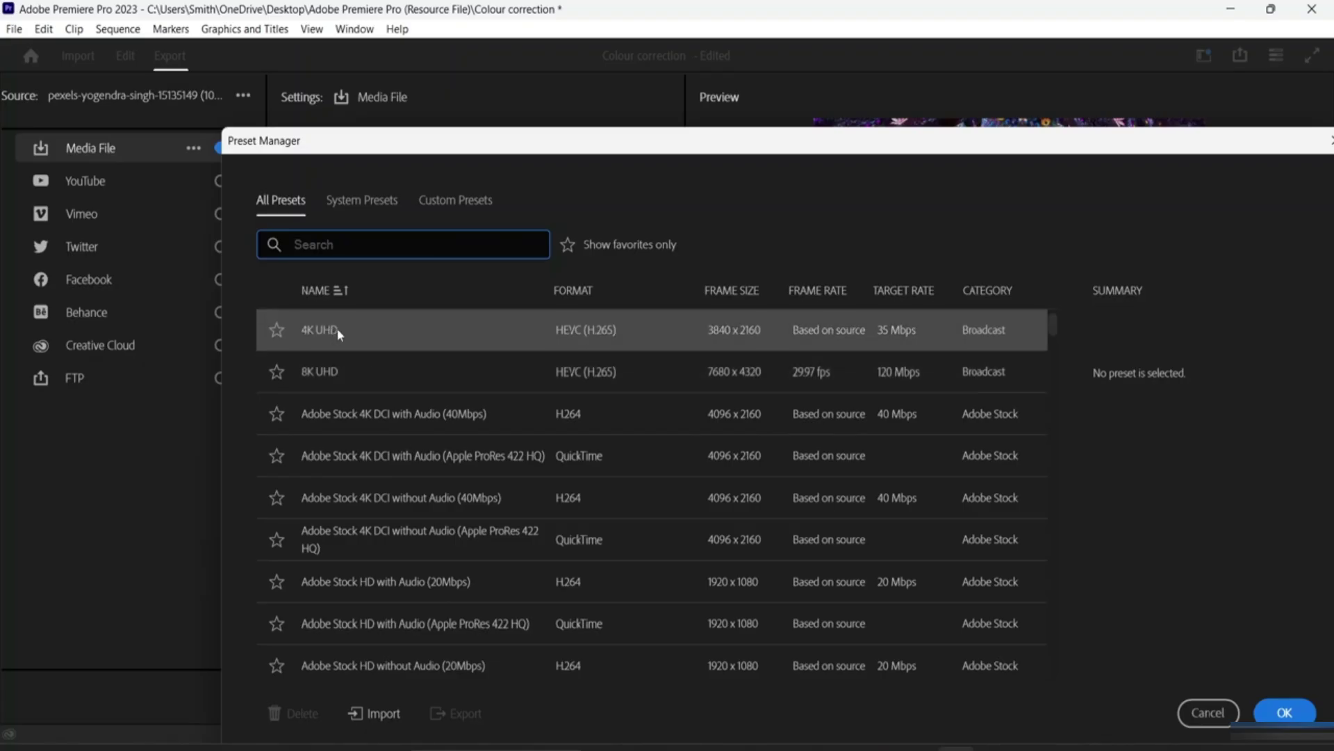
pyautogui.click(1208, 713)
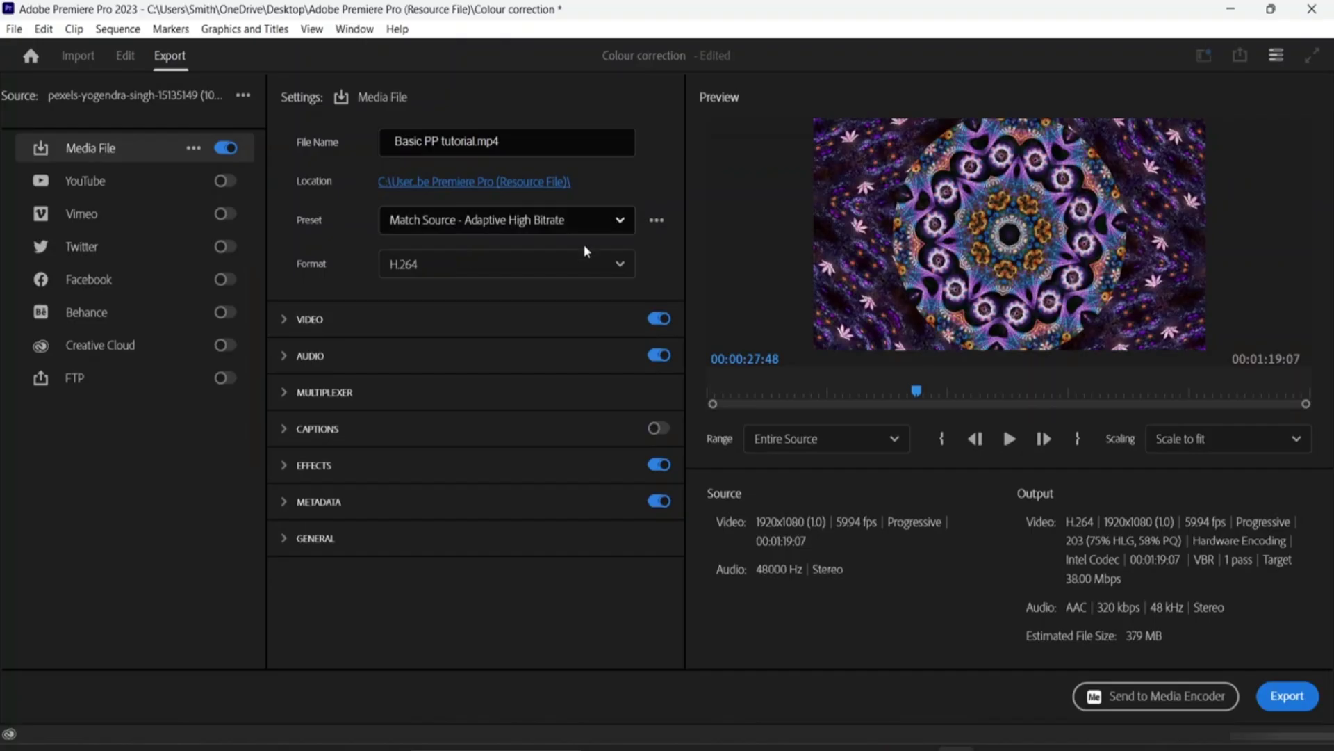
pyautogui.click(602, 222)
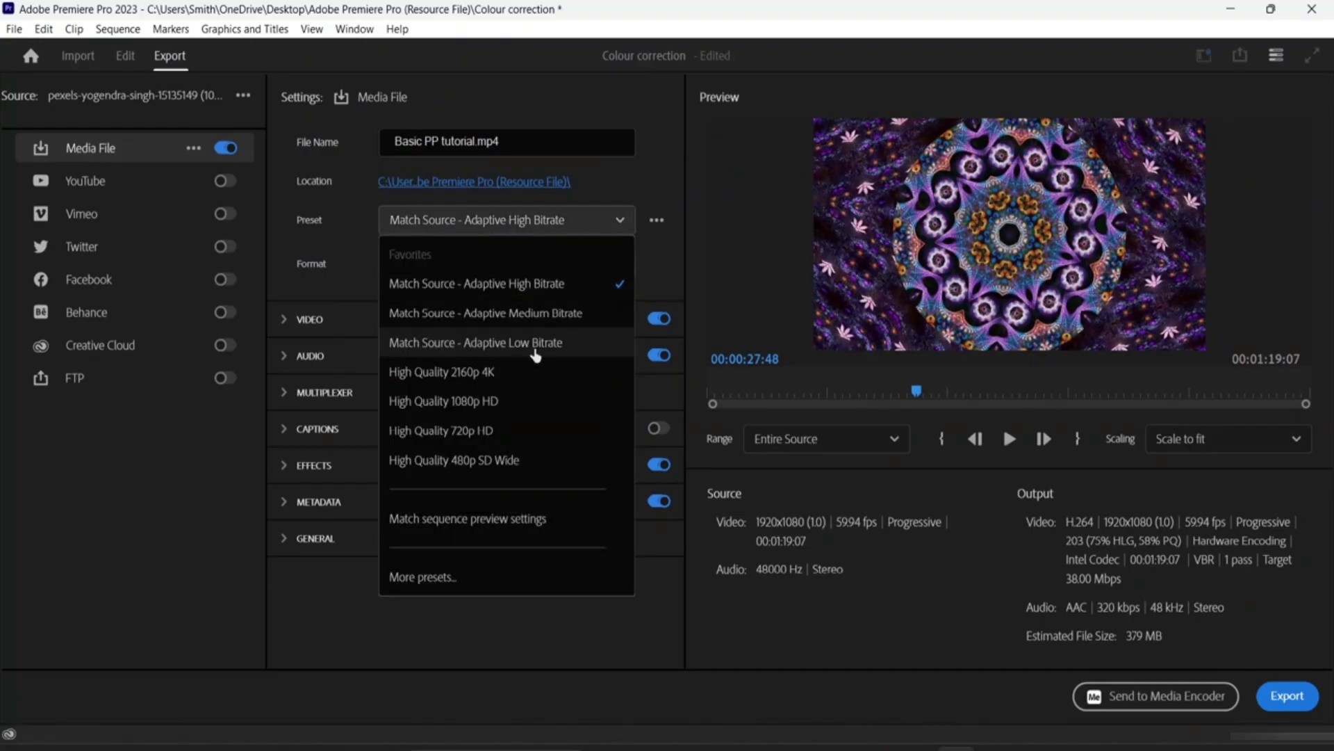
pyautogui.click(523, 288)
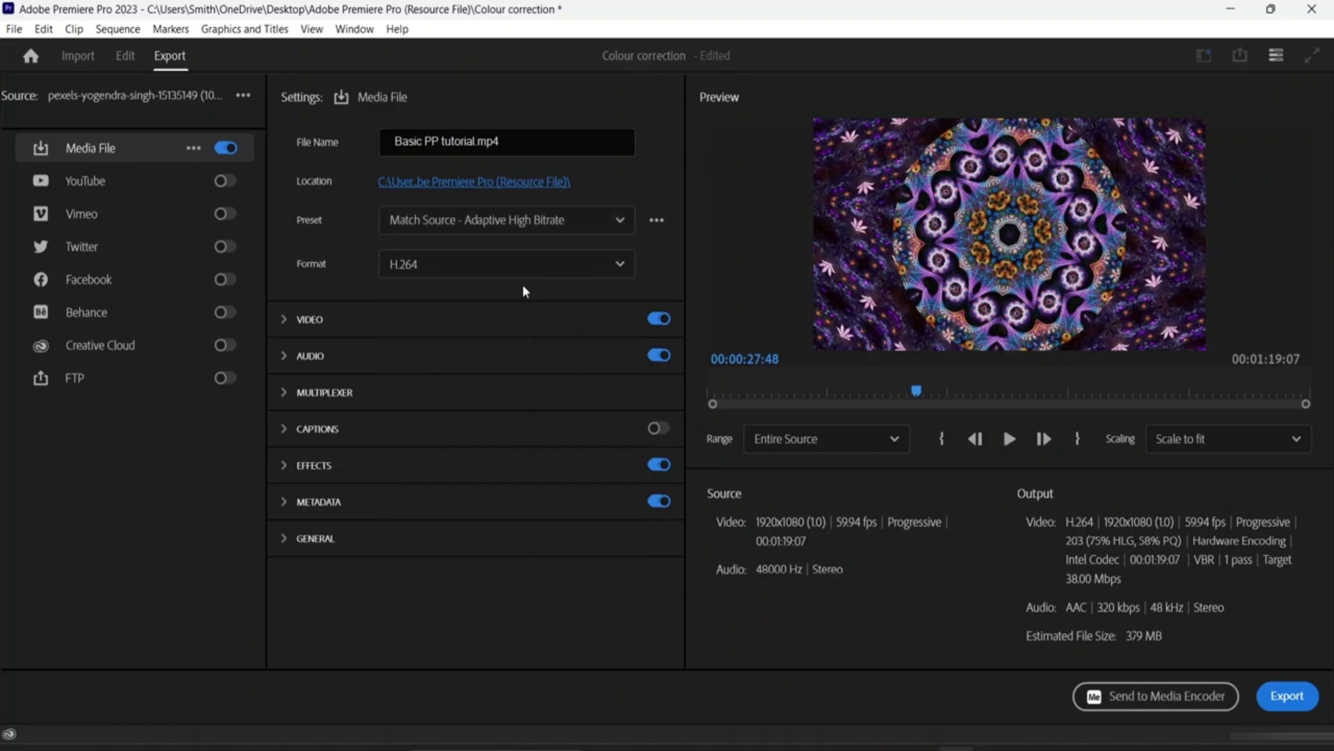
# Step: Change the export format to MPEG4
pyautogui.click(581, 277)
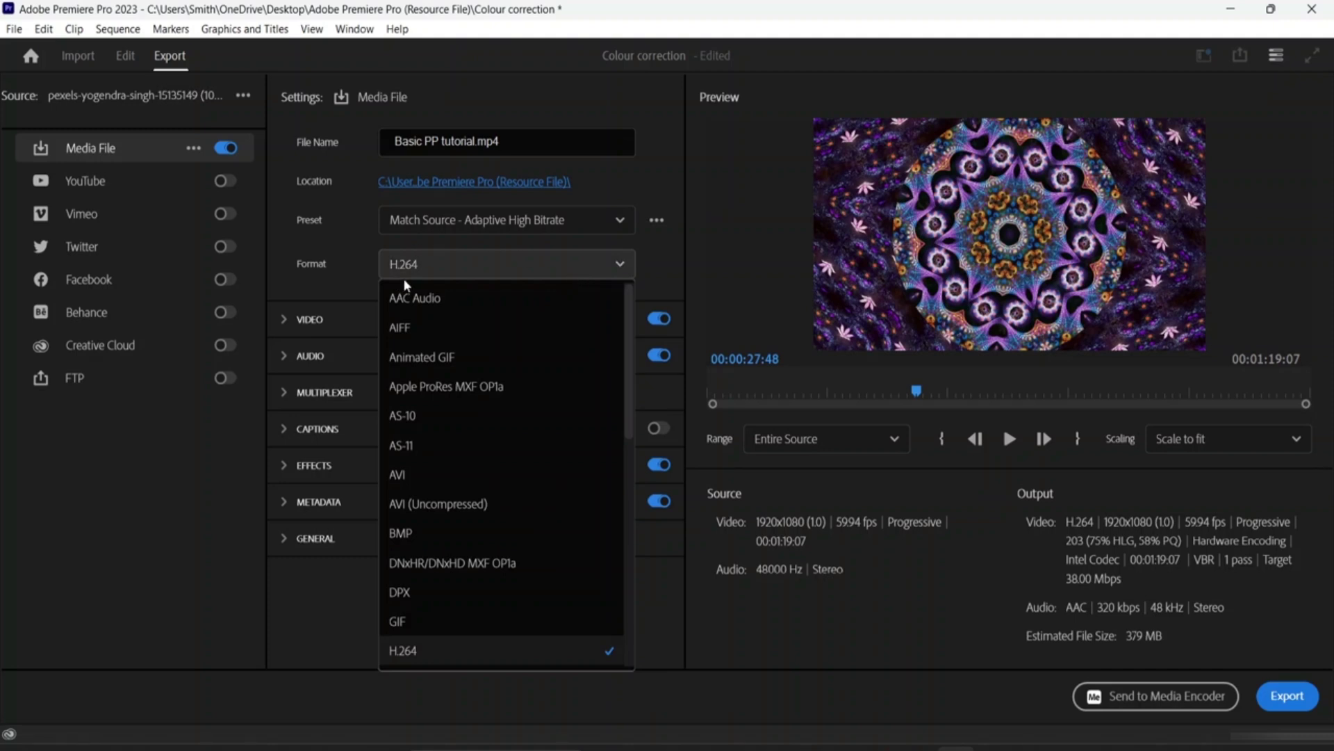
pyautogui.scroll(-2, 439, 511)
pyautogui.scroll(-2, 439, 514)
pyautogui.scroll(-1, 440, 515)
pyautogui.scroll(-1, 439, 511)
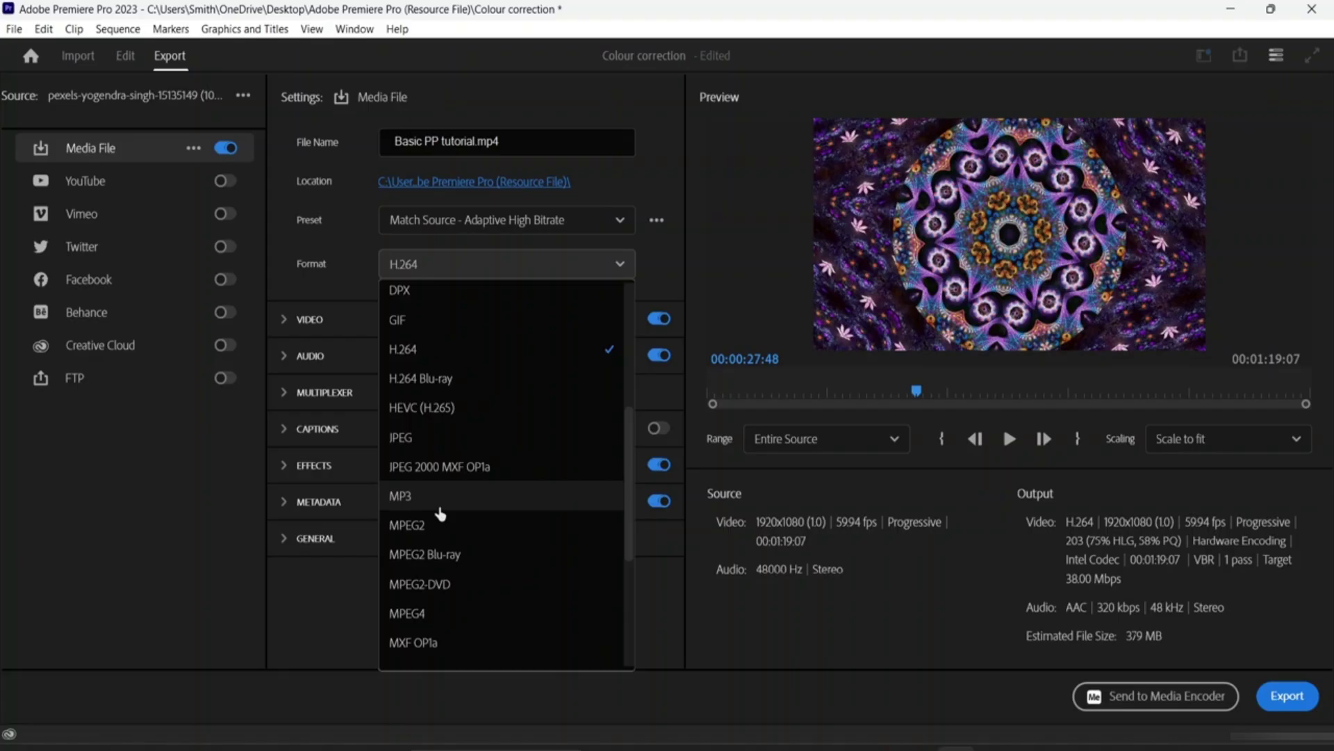
pyautogui.scroll(-1, 440, 513)
pyautogui.click(435, 599)
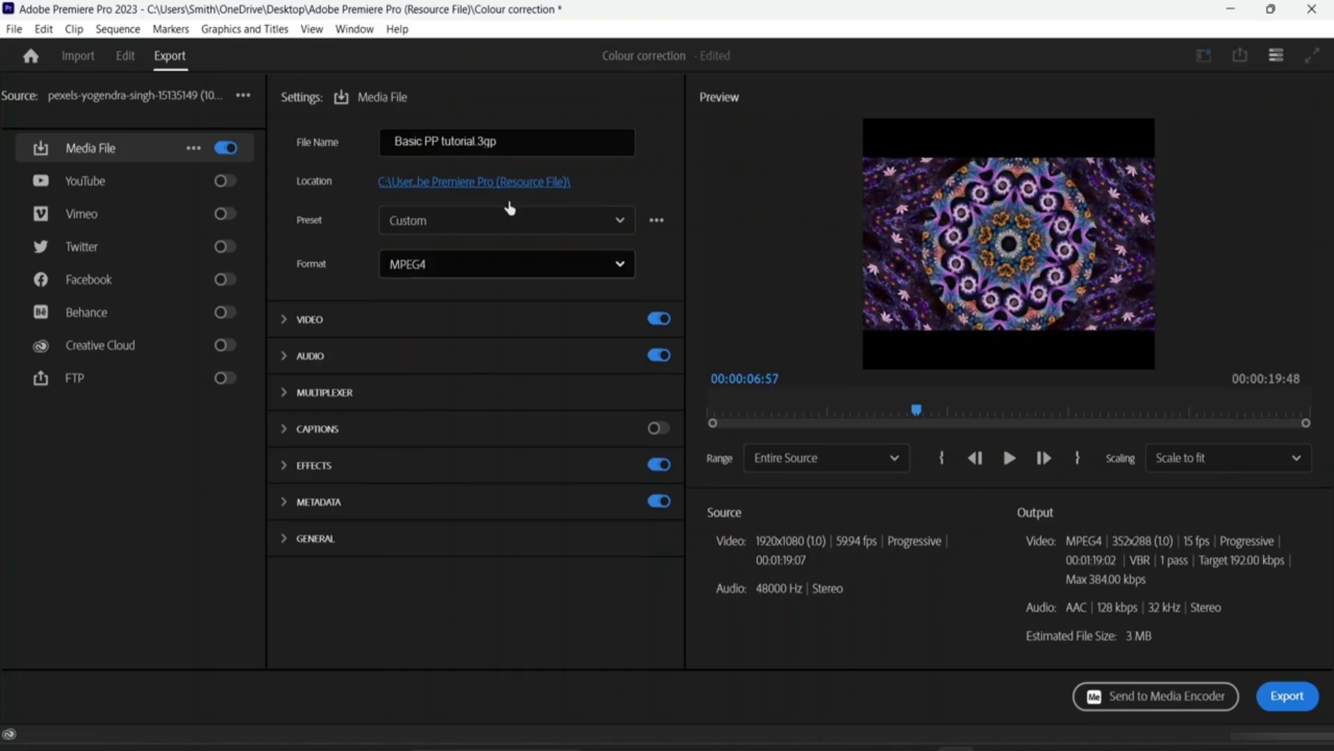
# Step: Switch the export format to Waveform Audio
pyautogui.click(586, 271)
pyautogui.scroll(-2, 525, 503)
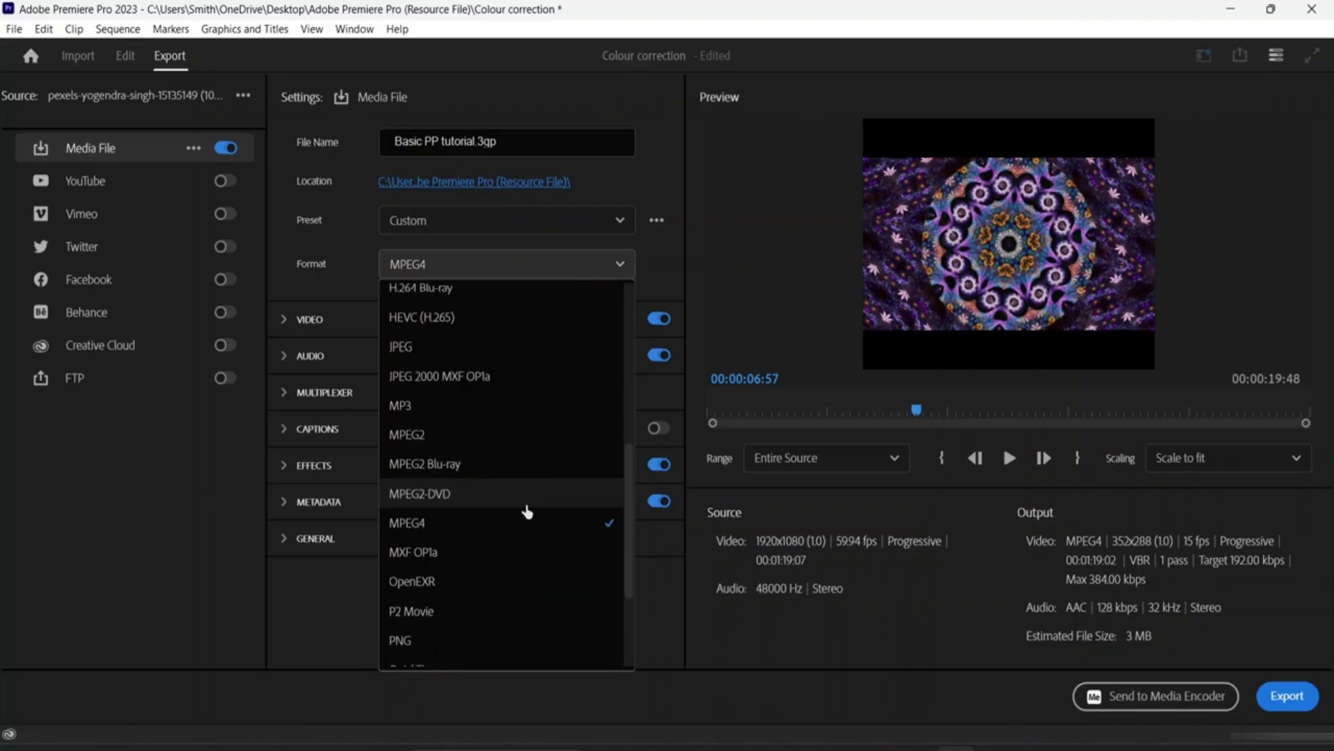
pyautogui.scroll(-4, 527, 512)
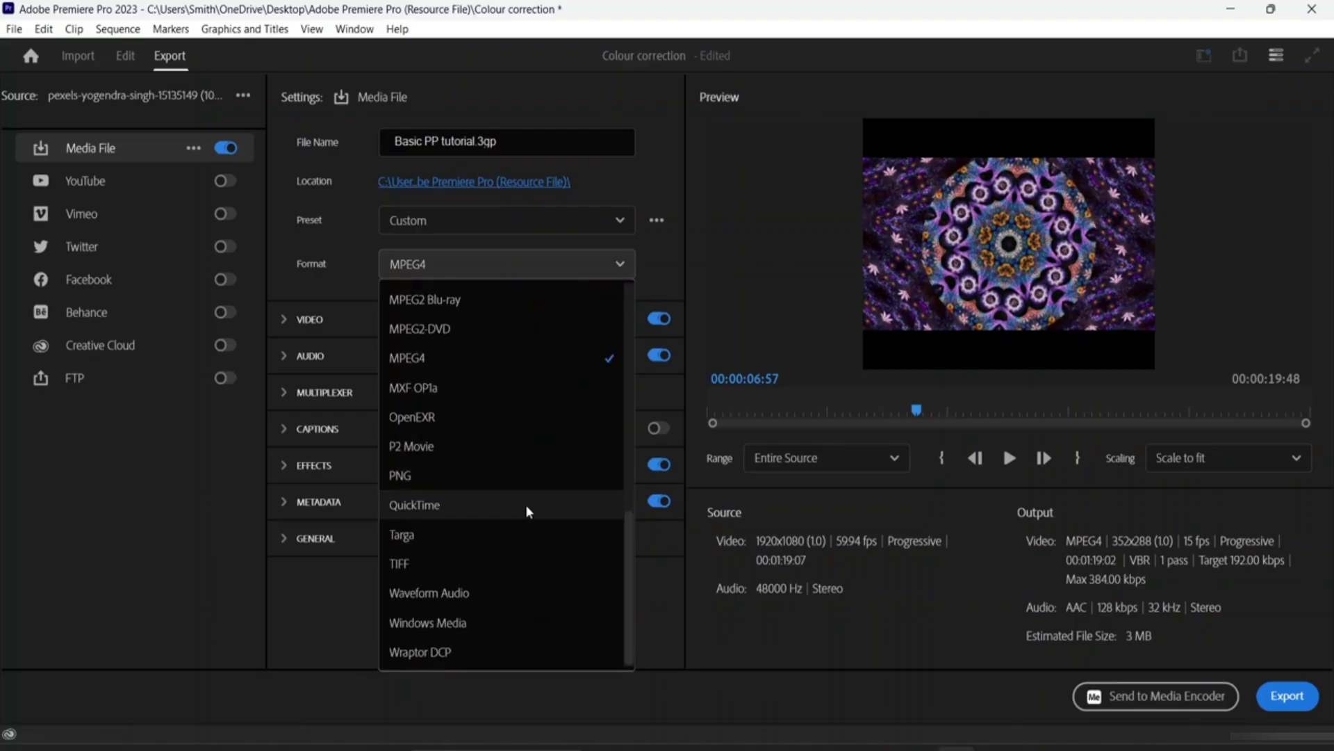
pyautogui.click(506, 599)
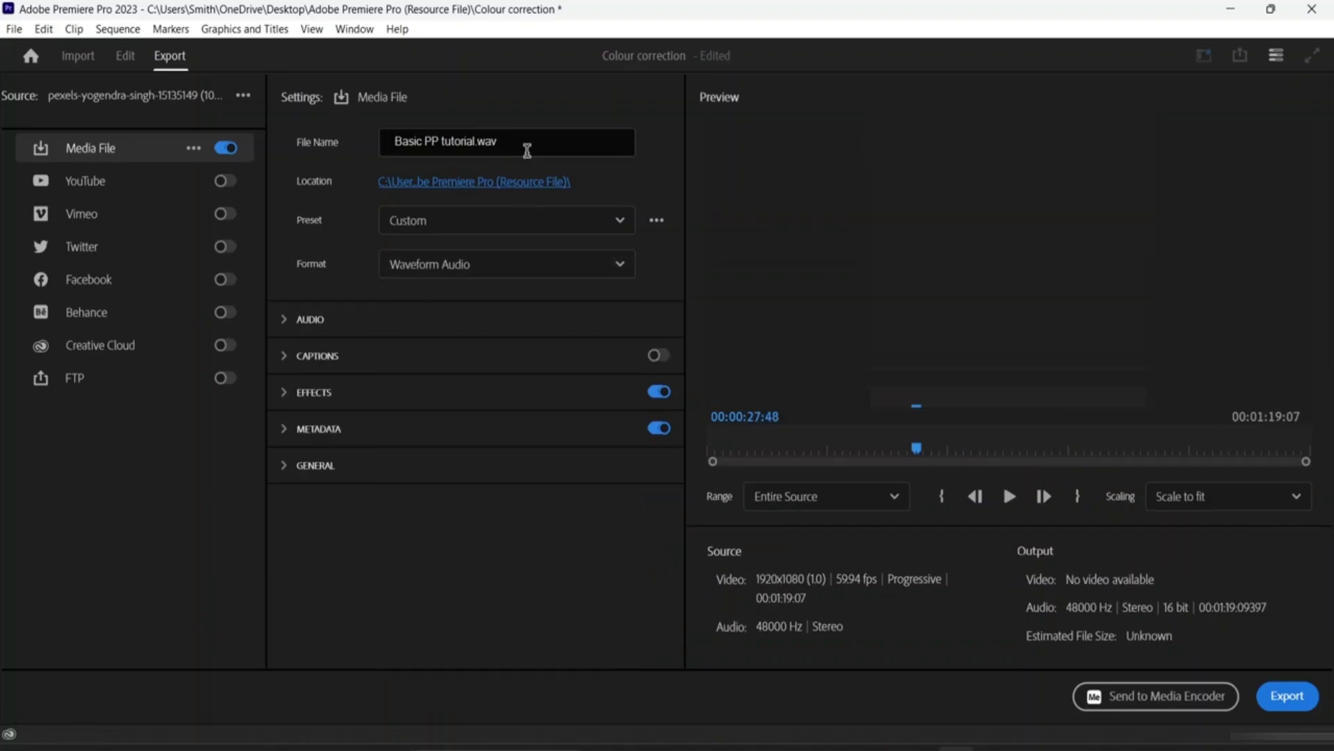
# Step: Try H.264 Blu-ray as the export format and return the format to H.264
pyautogui.click(592, 271)
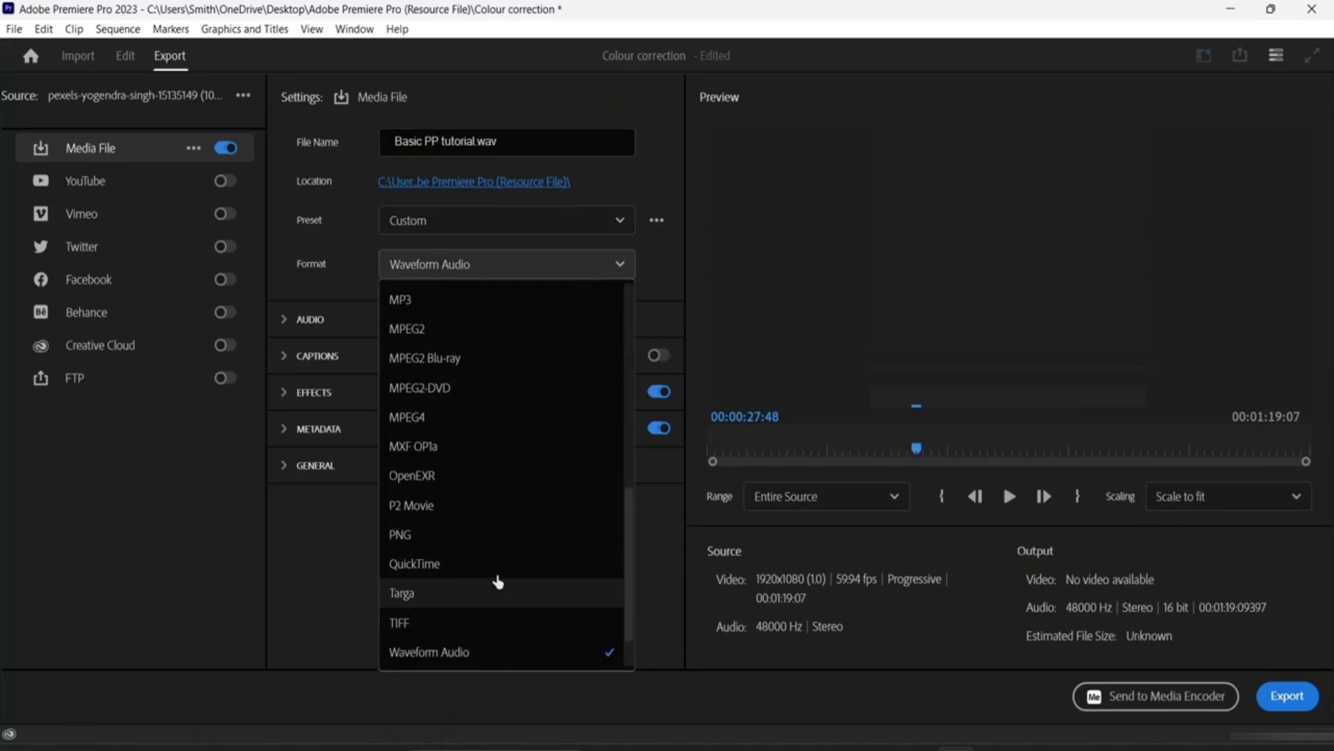
pyautogui.scroll(3, 519, 471)
pyautogui.scroll(2, 521, 472)
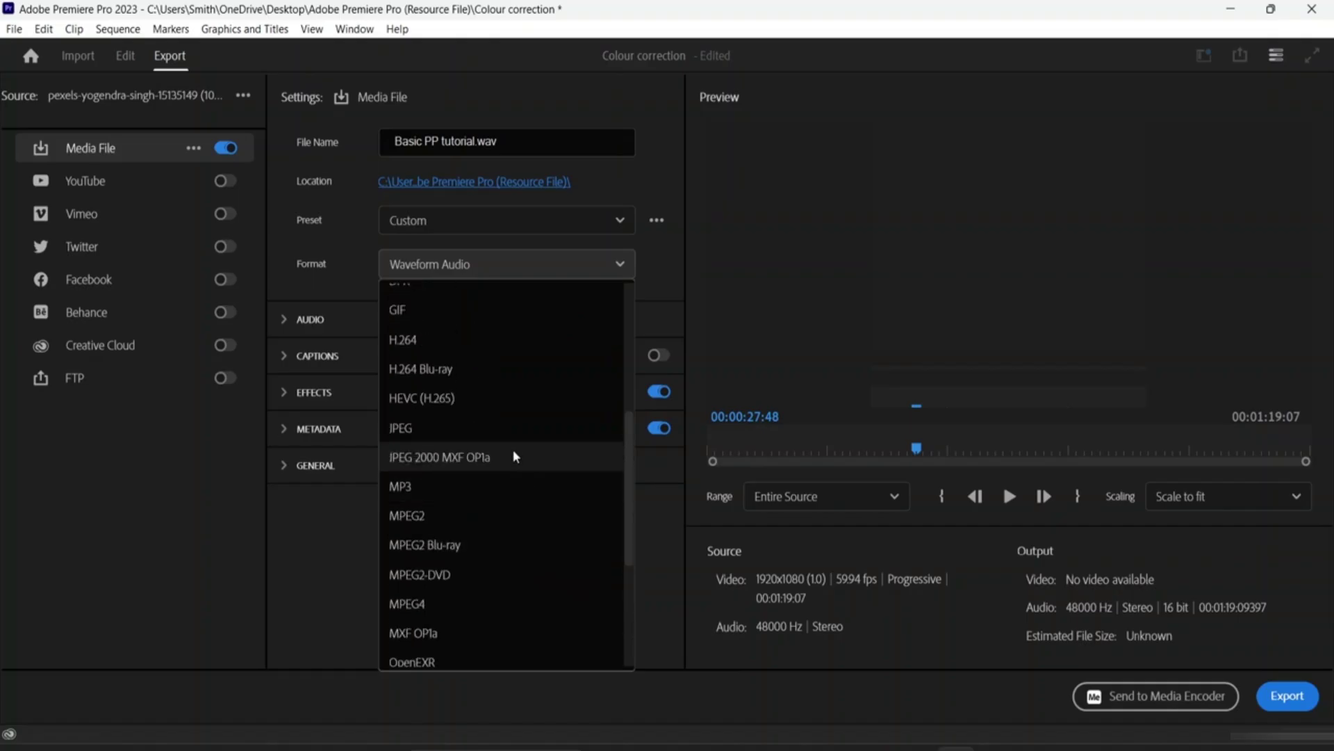
pyautogui.click(496, 376)
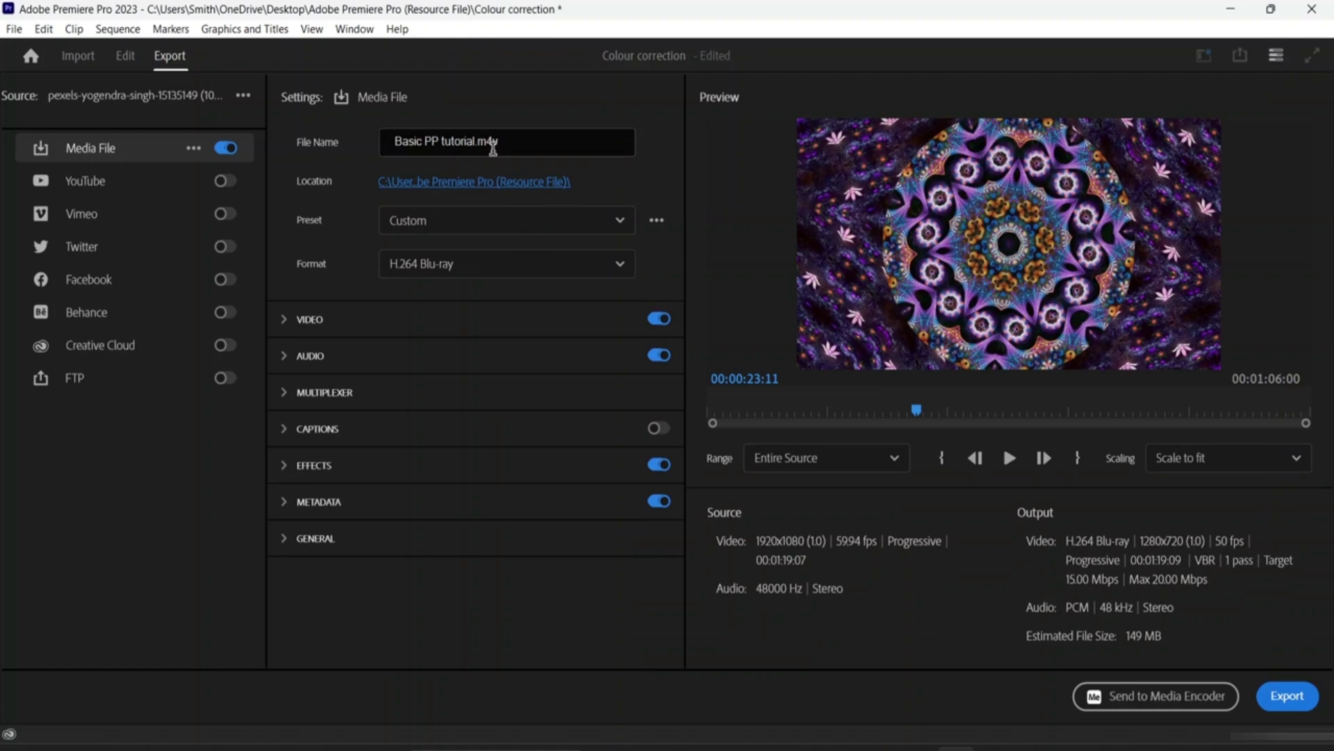
pyautogui.click(615, 272)
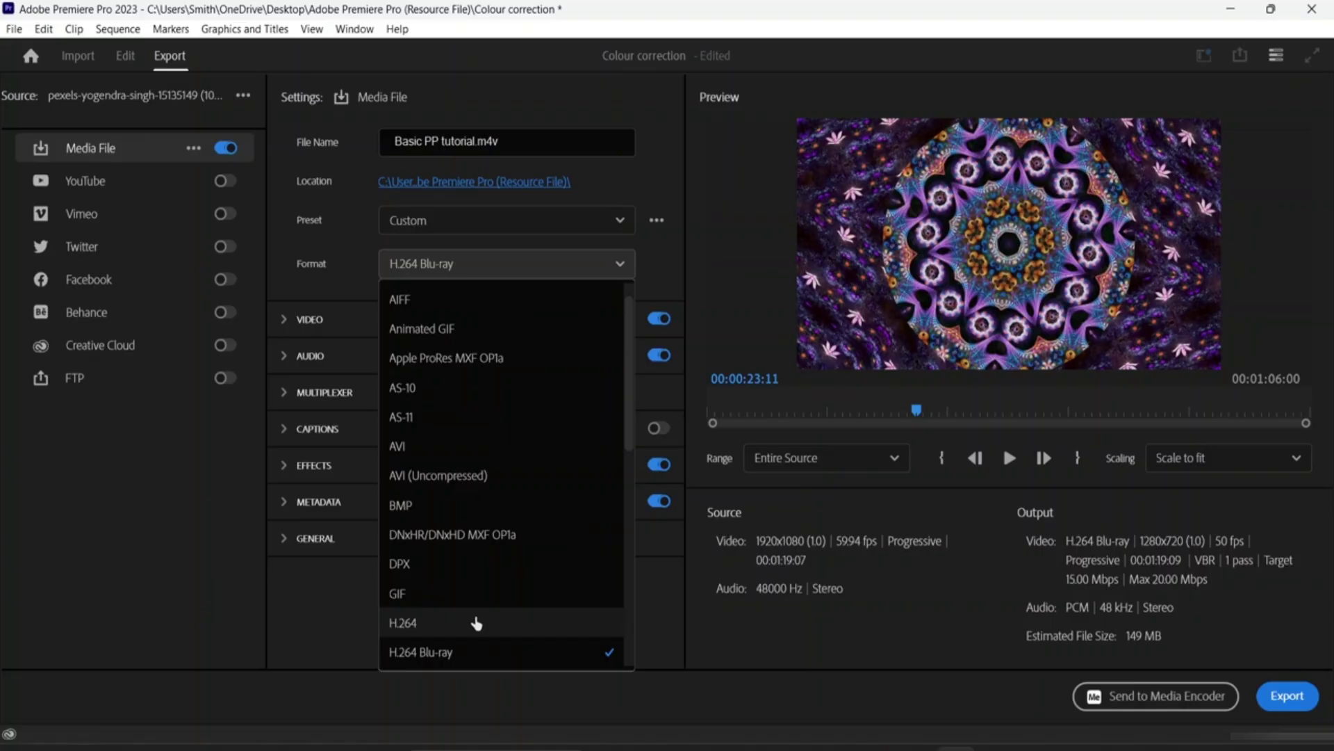
pyautogui.click(477, 623)
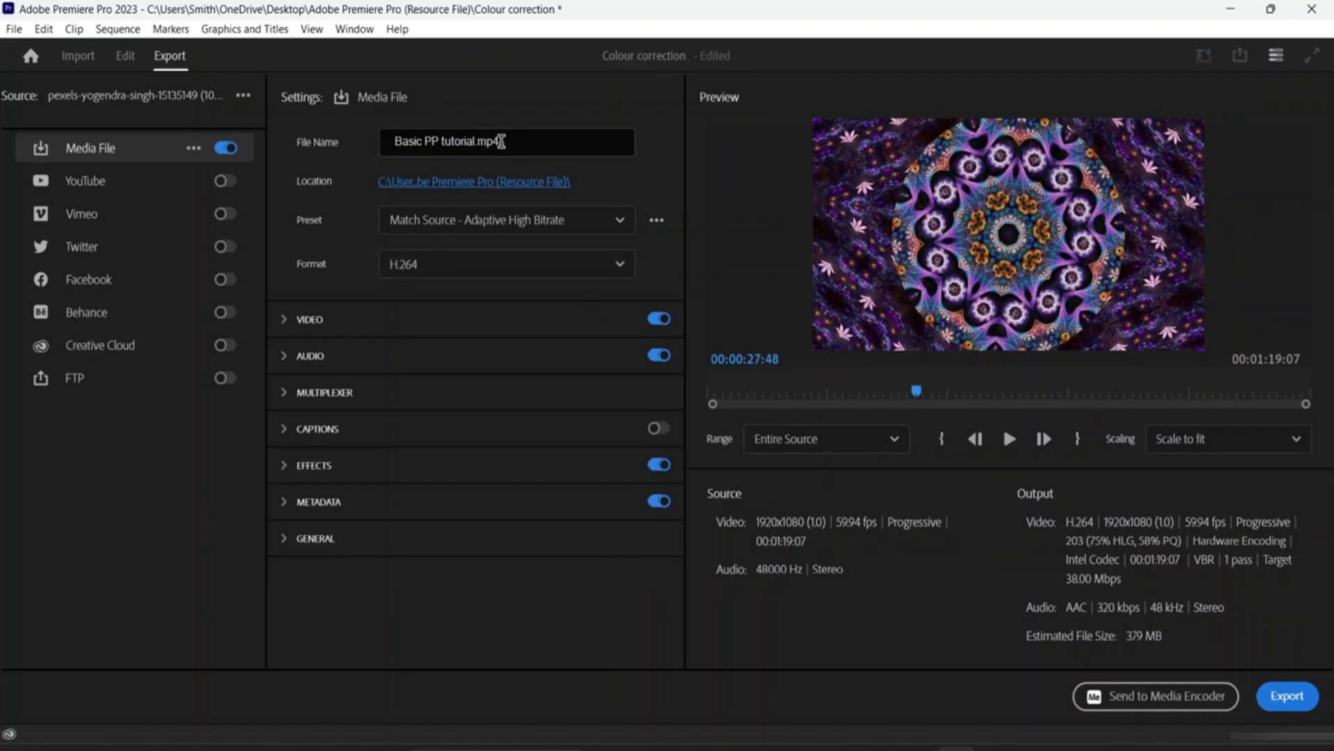
# Step: Examine the basic video settings and the audio format, codec and bitrate settings of the media file export
pyautogui.click(279, 332)
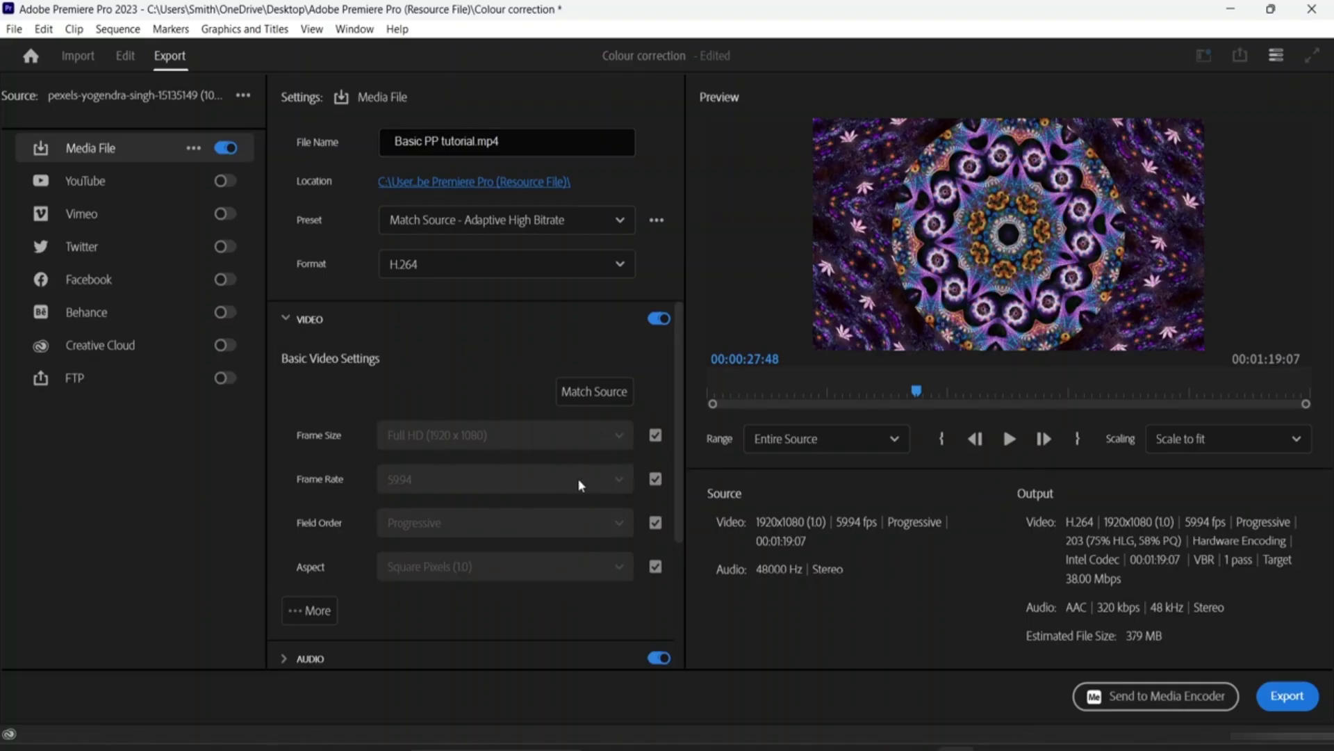
pyautogui.click(282, 321)
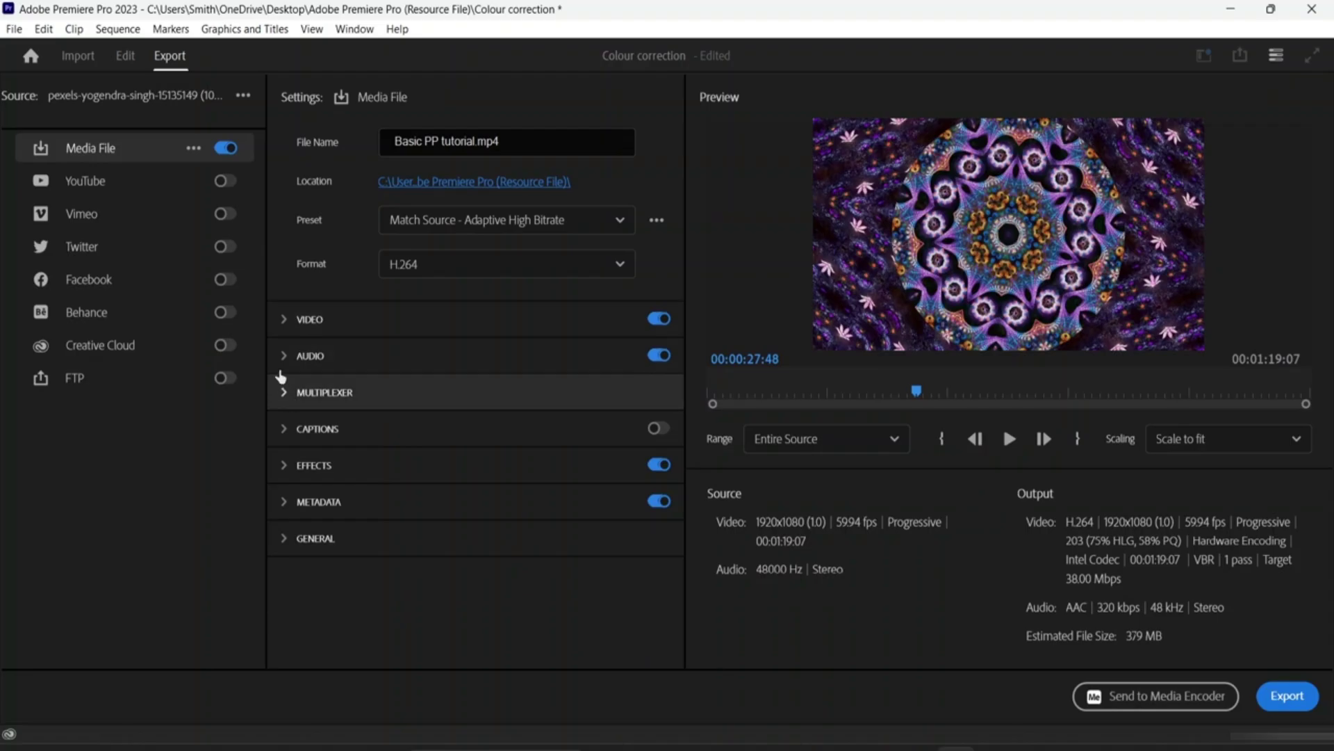
pyautogui.click(279, 355)
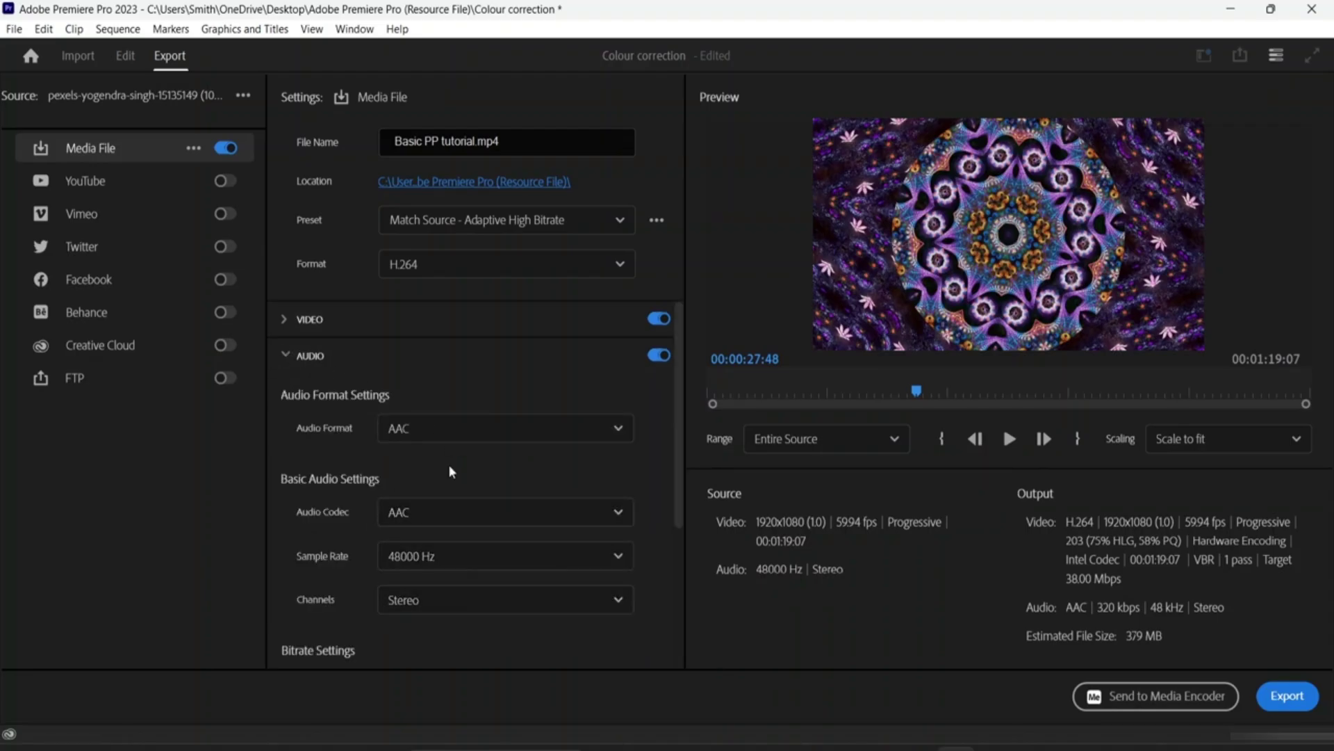
pyautogui.scroll(-1, 451, 473)
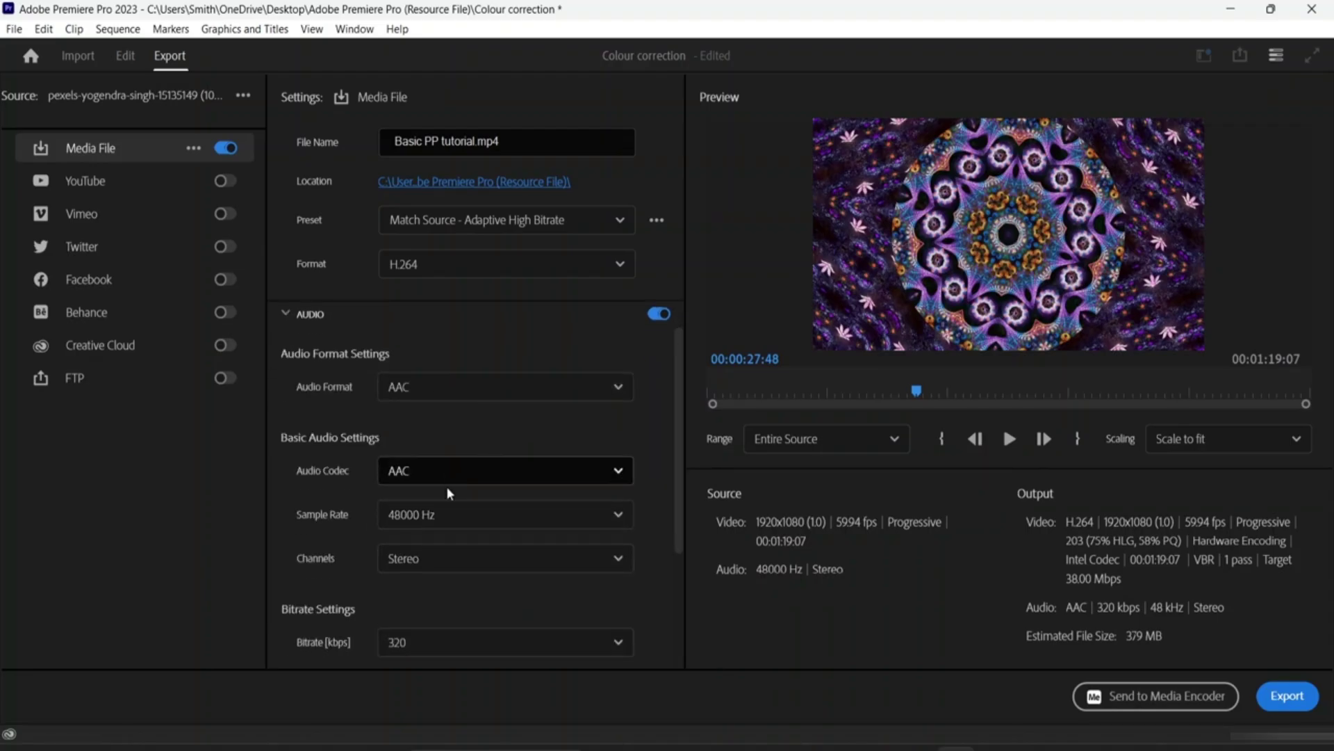
pyautogui.click(287, 315)
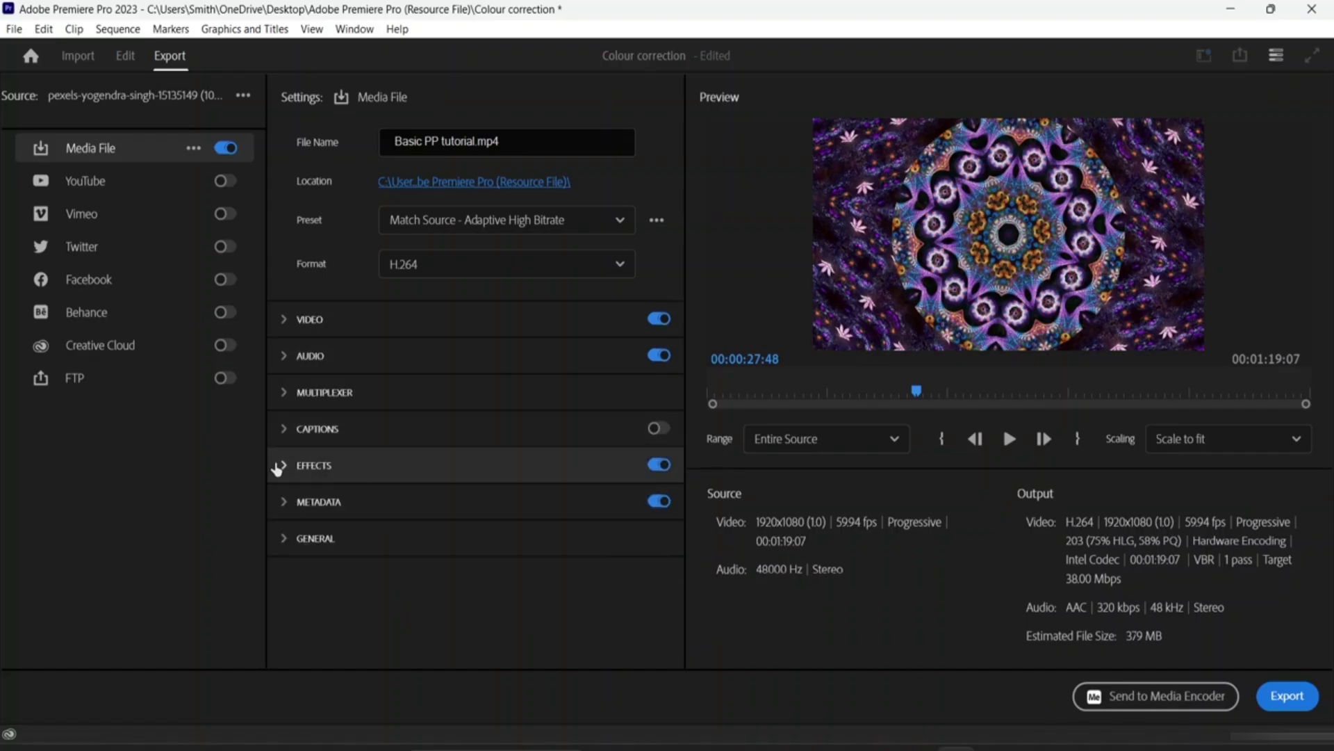
# Step: Examine the available export effects and the metadata options of the media file export
pyautogui.click(278, 465)
pyautogui.scroll(-5, 339, 549)
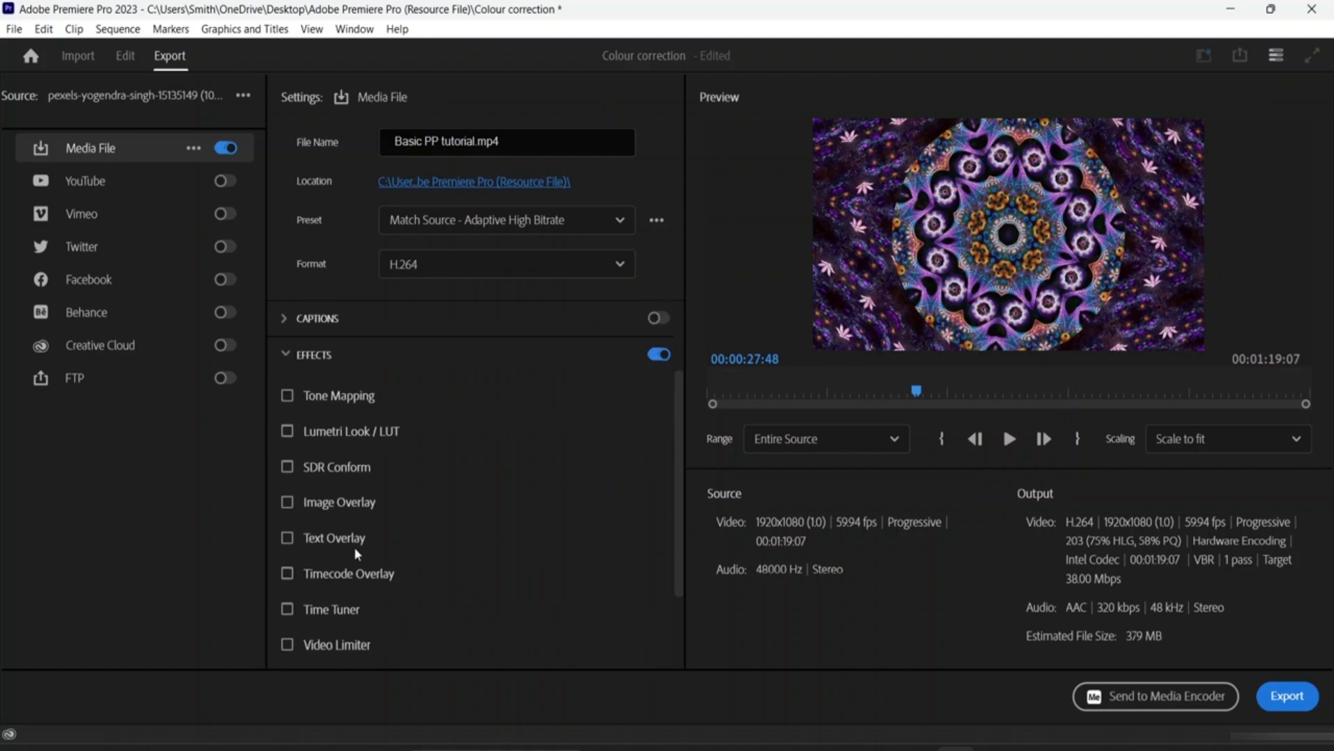
pyautogui.scroll(1, 355, 411)
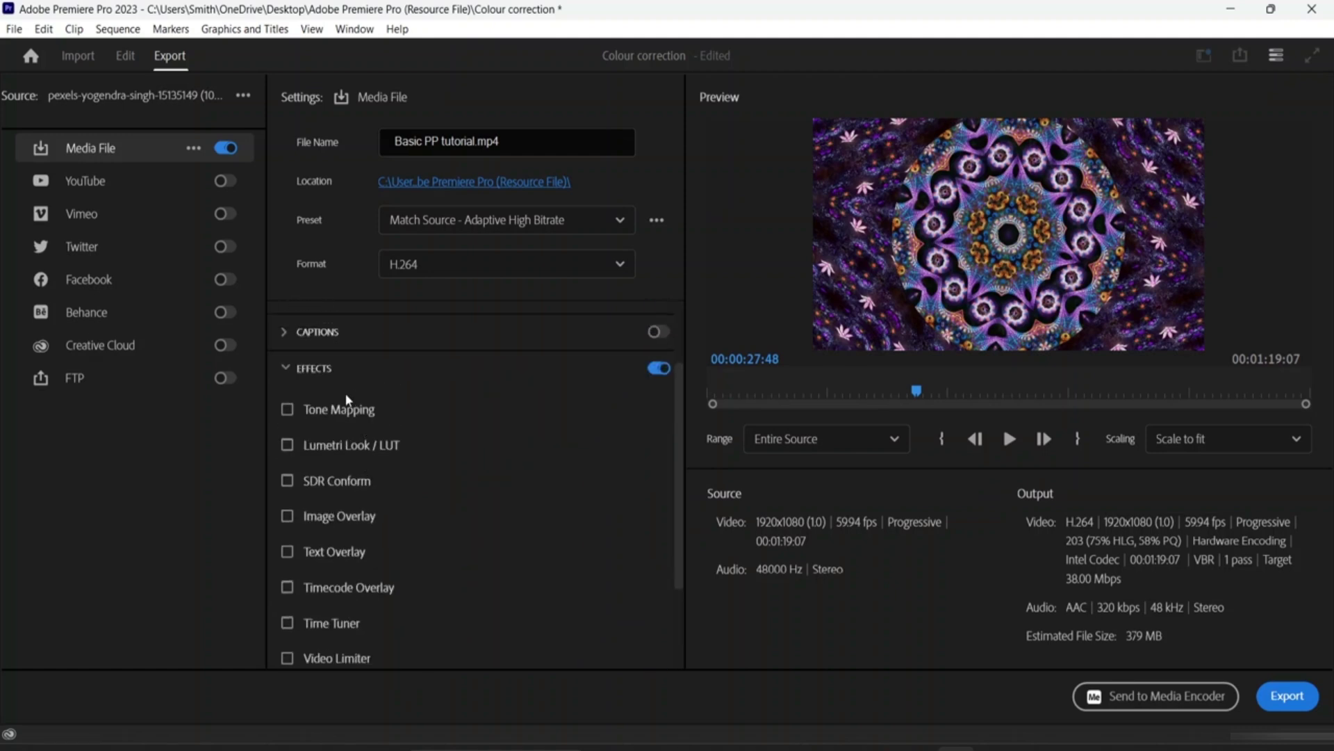
pyautogui.click(285, 367)
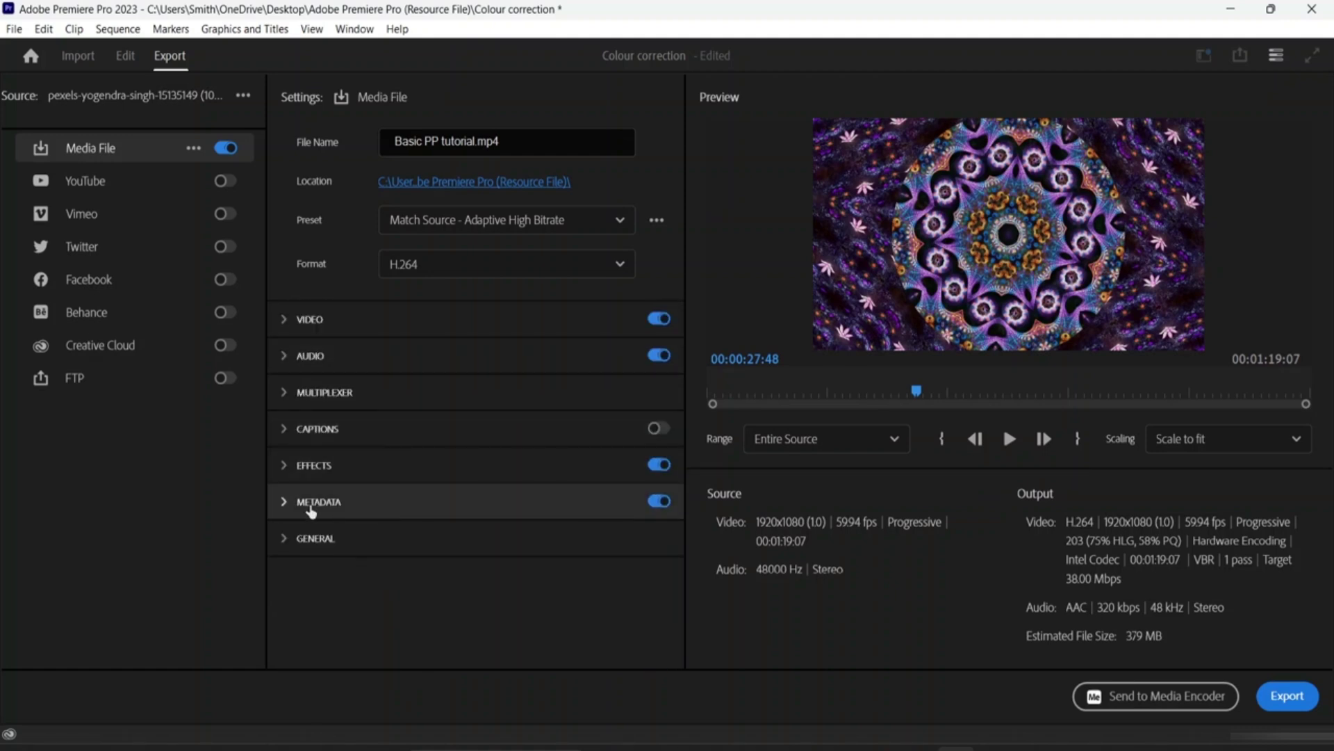
pyautogui.click(287, 502)
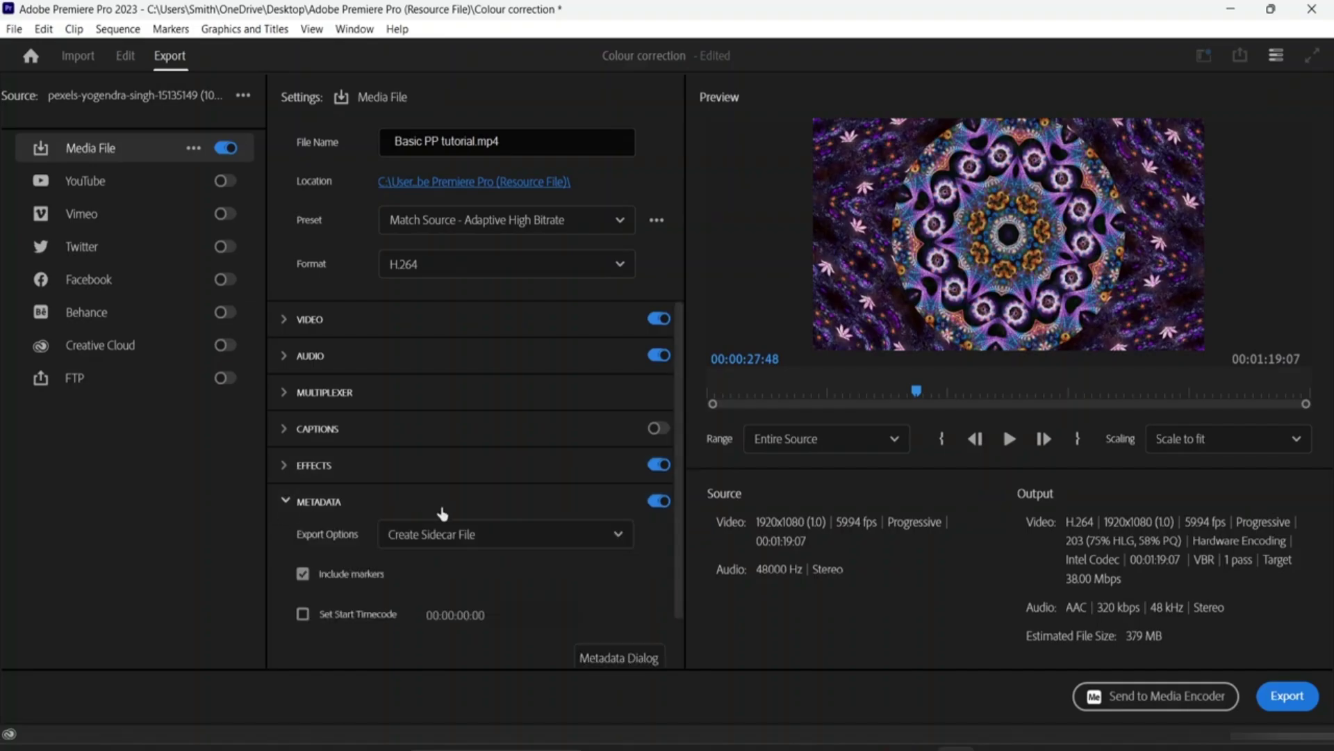
pyautogui.scroll(-1, 488, 571)
pyautogui.click(285, 473)
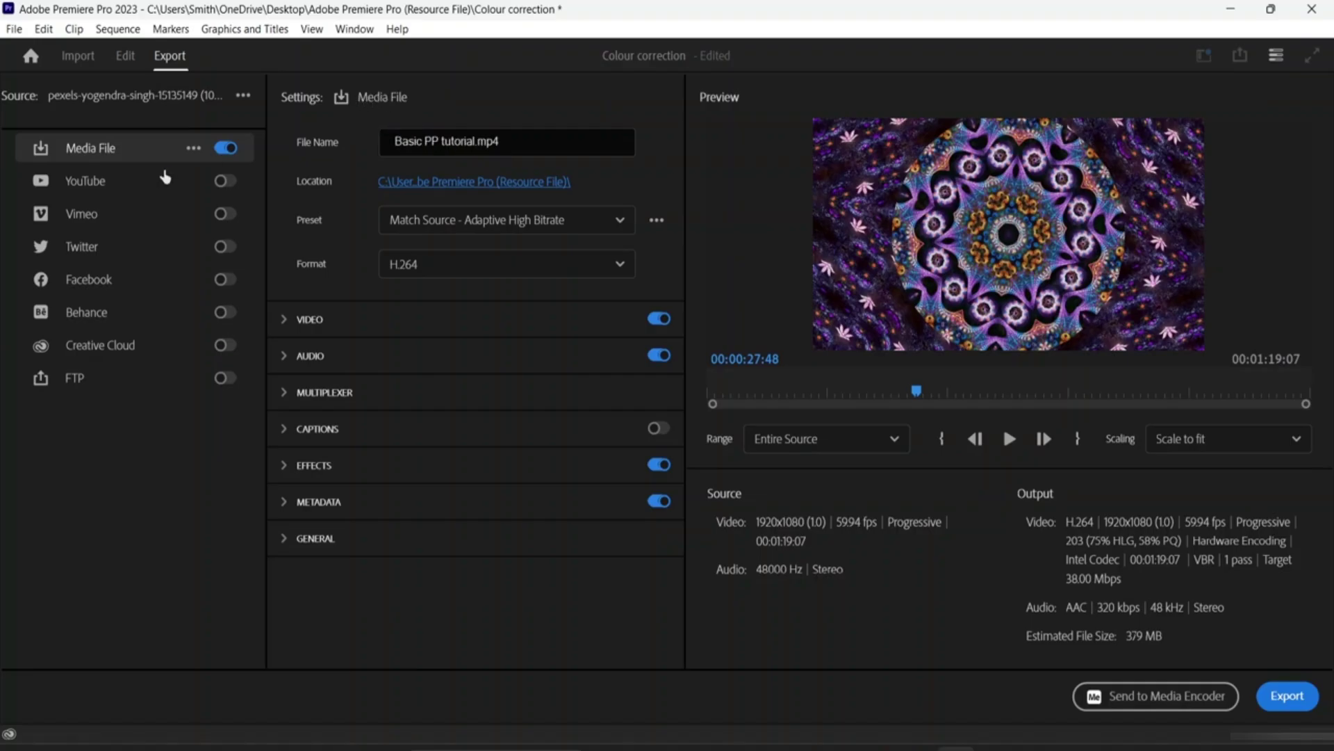
# Step: Enable the YouTube export destination, examine its channel, playlist, privacy, tag and custom thumbnail options, and disable it again
pyautogui.click(224, 184)
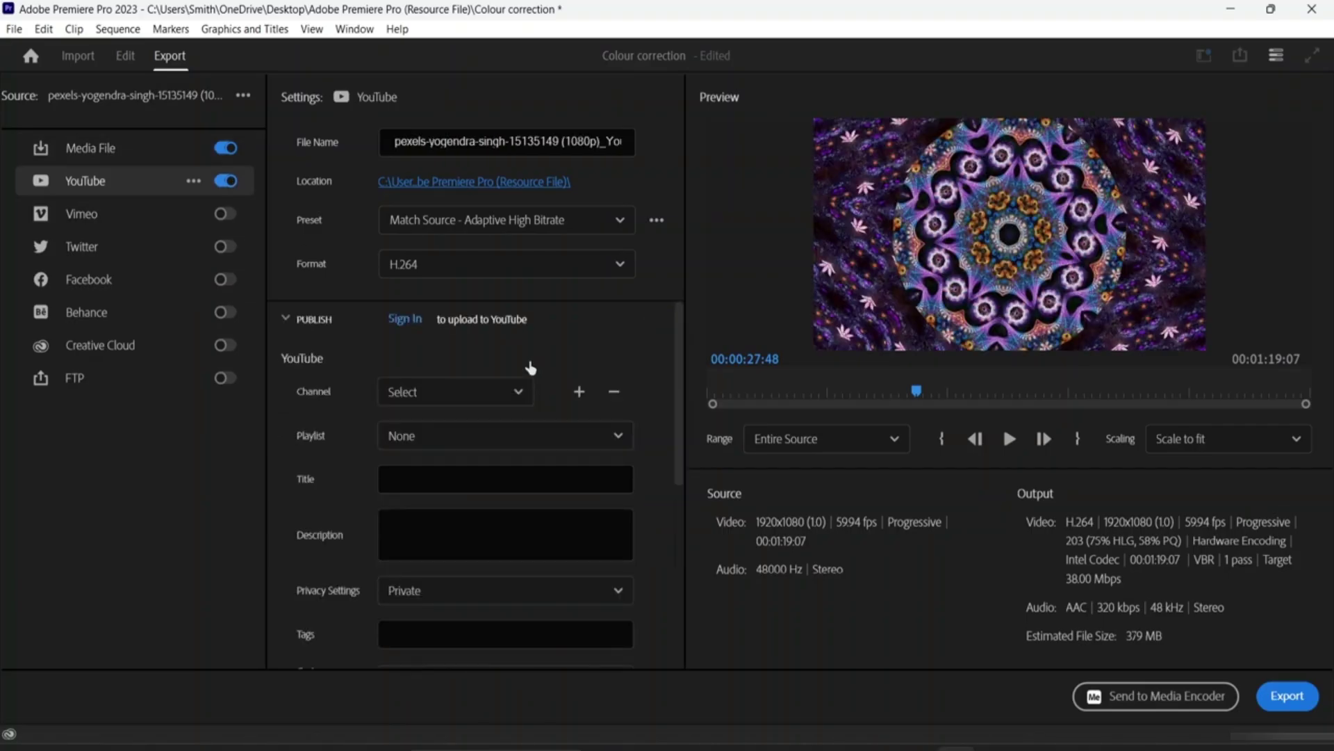
pyautogui.scroll(-2, 451, 391)
pyautogui.click(510, 321)
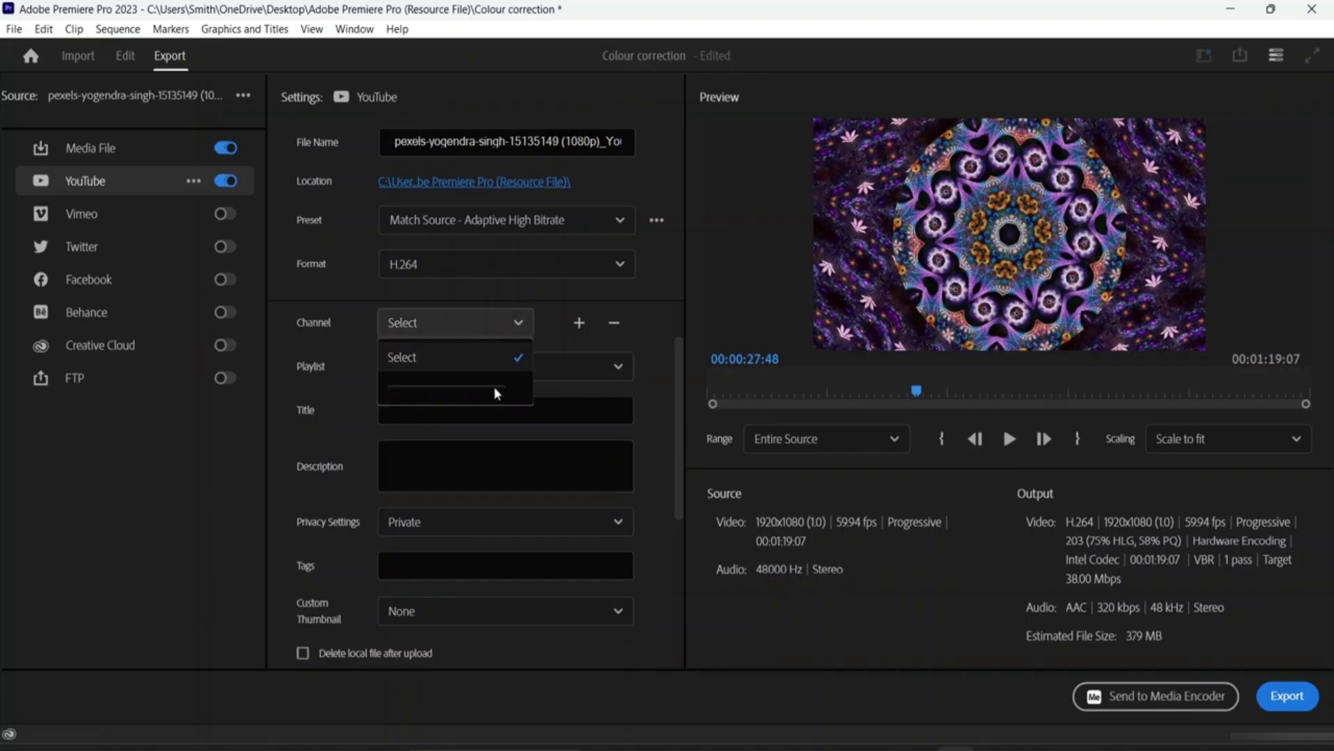
pyautogui.click(516, 323)
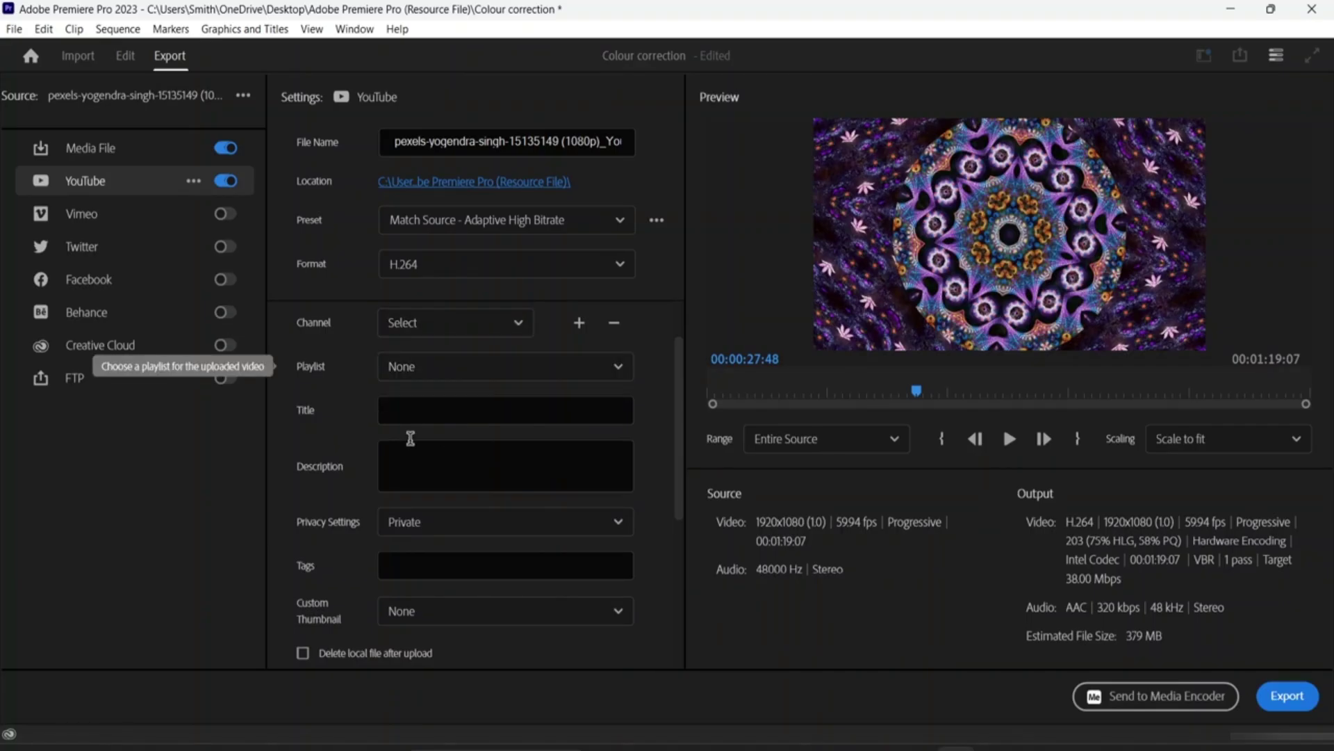
pyautogui.scroll(-1, 407, 400)
pyautogui.scroll(2, 410, 402)
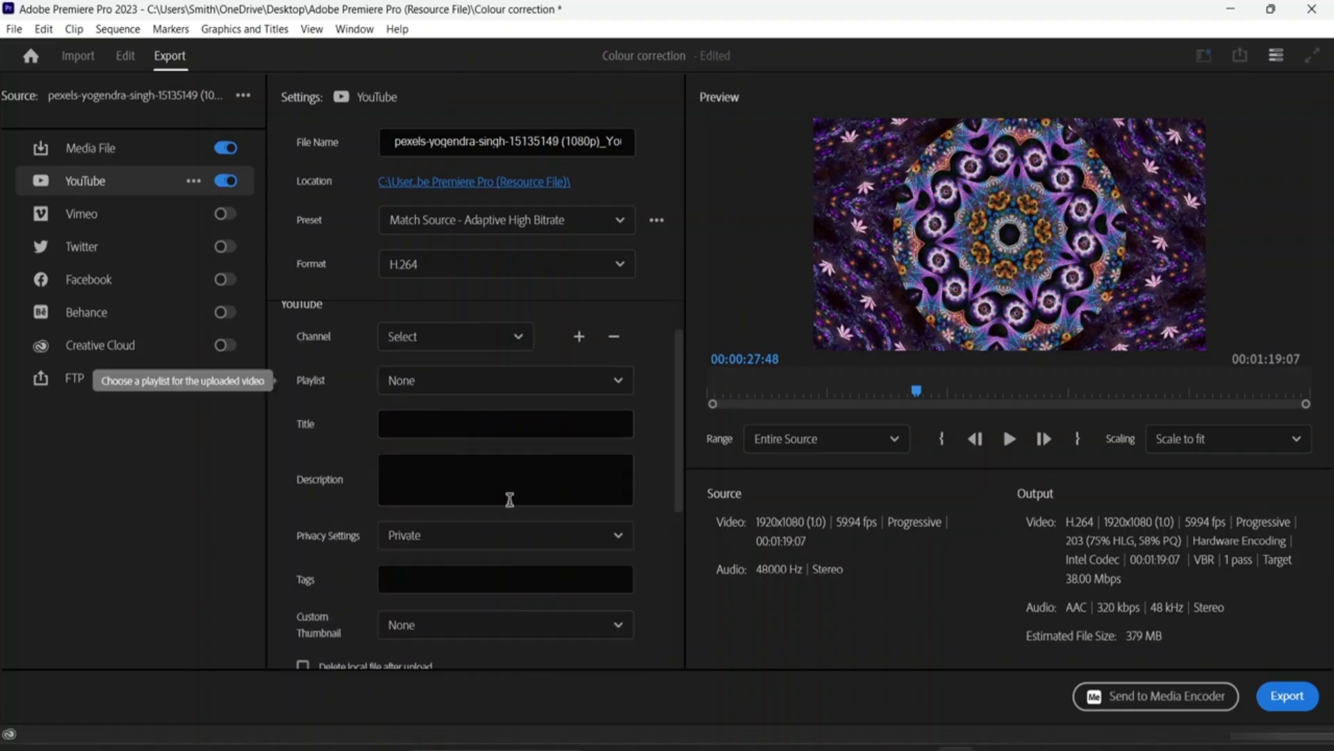
pyautogui.scroll(-1, 505, 497)
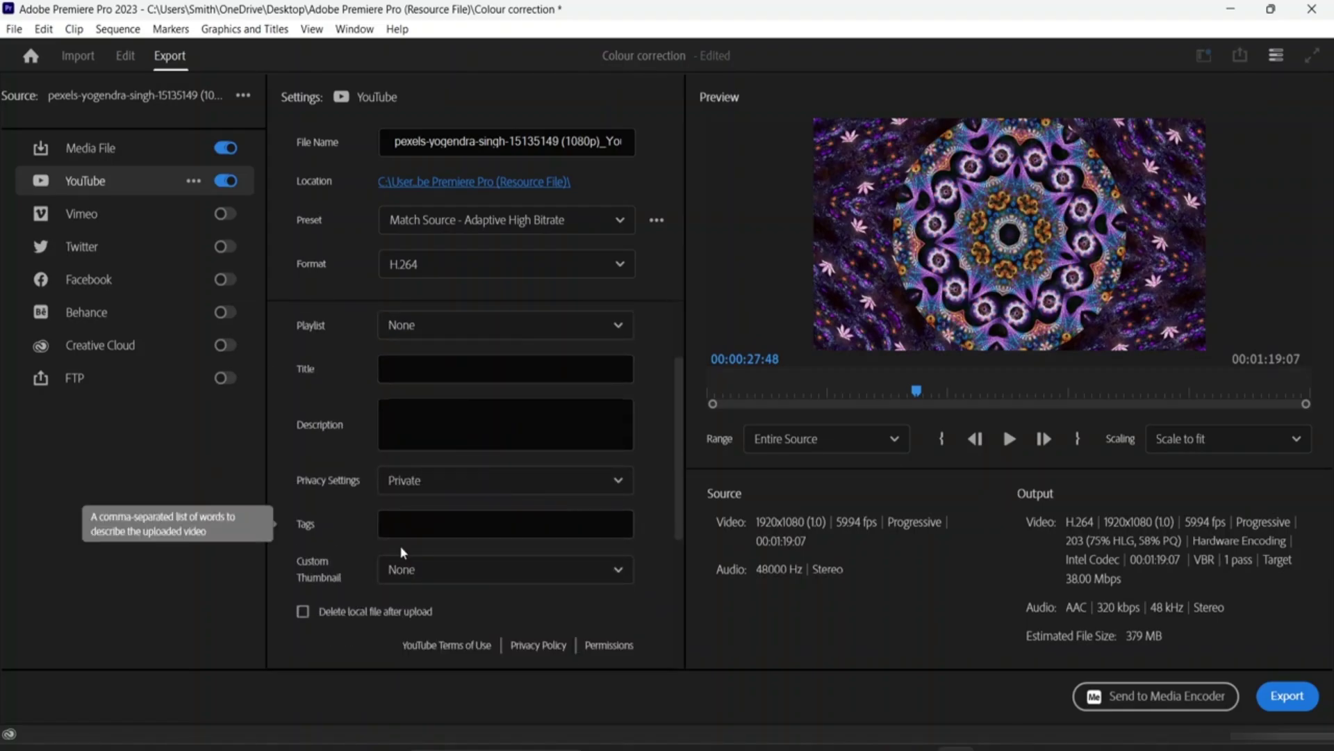
pyautogui.click(420, 578)
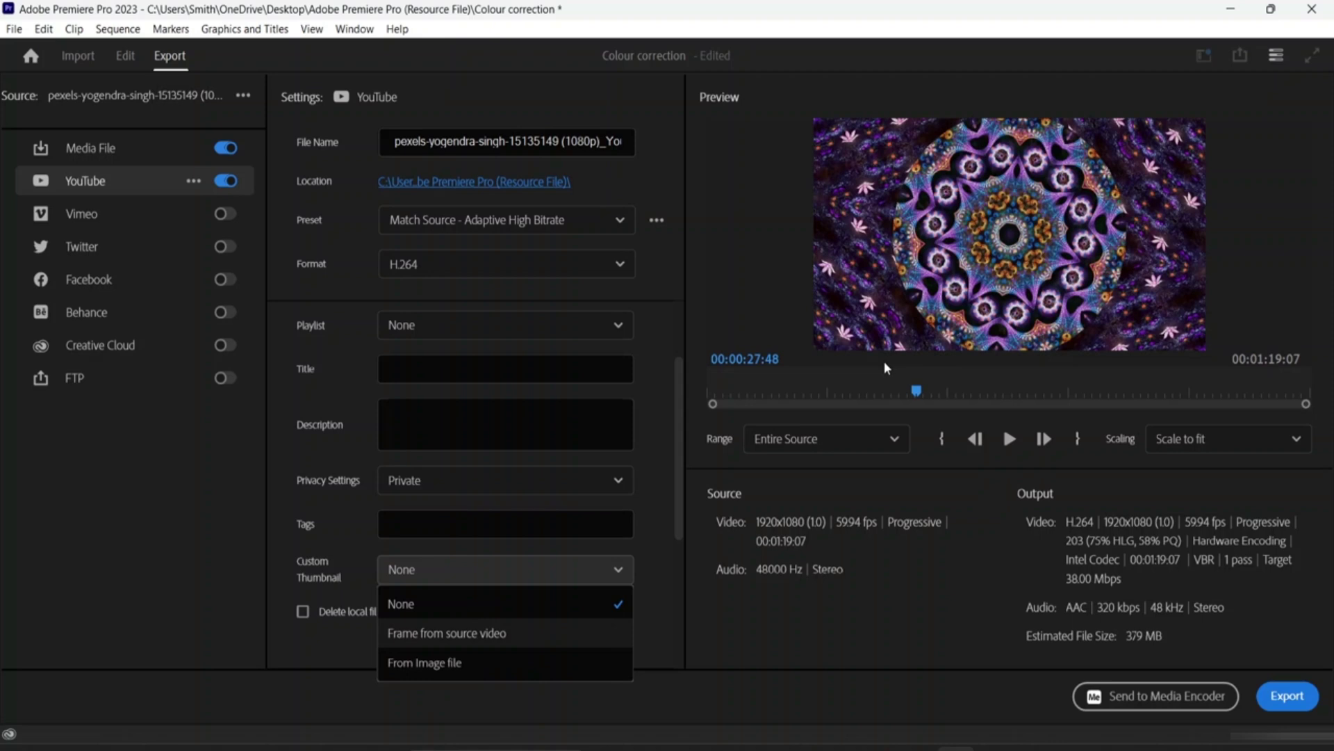
pyautogui.click(604, 582)
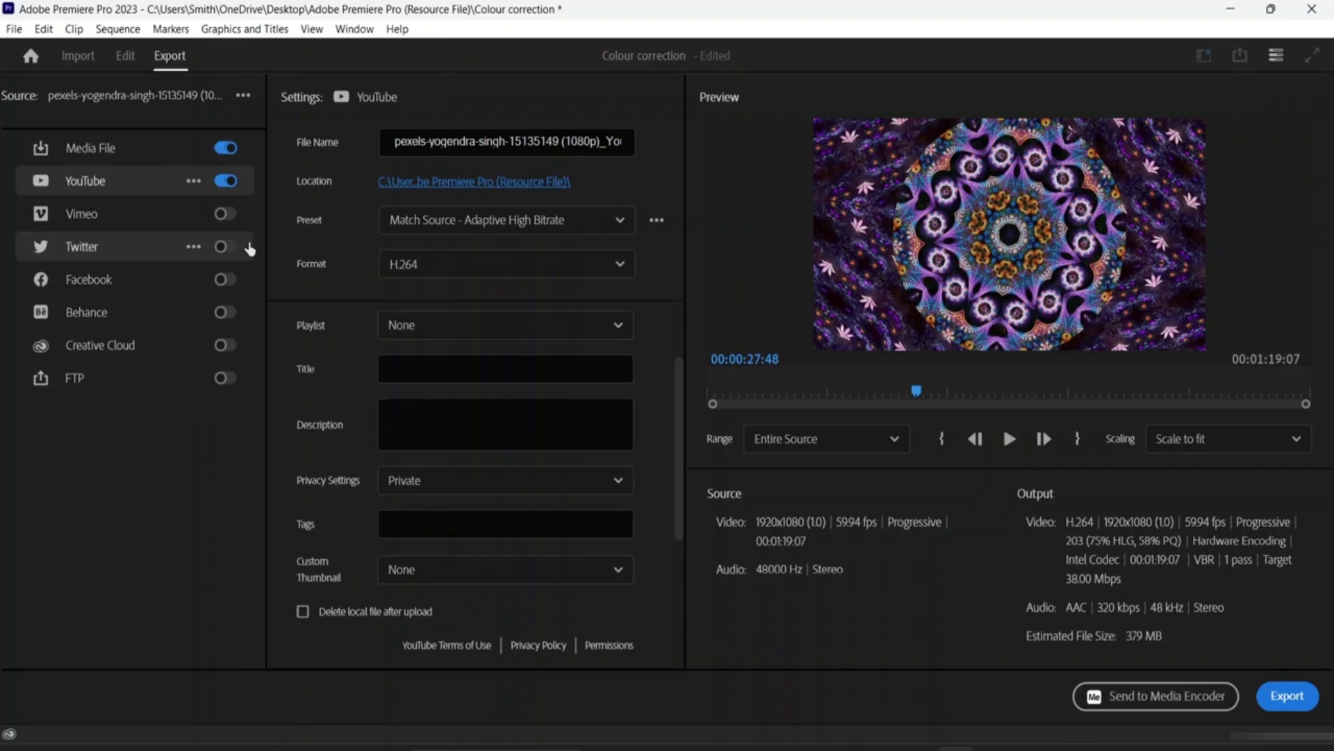
pyautogui.click(221, 181)
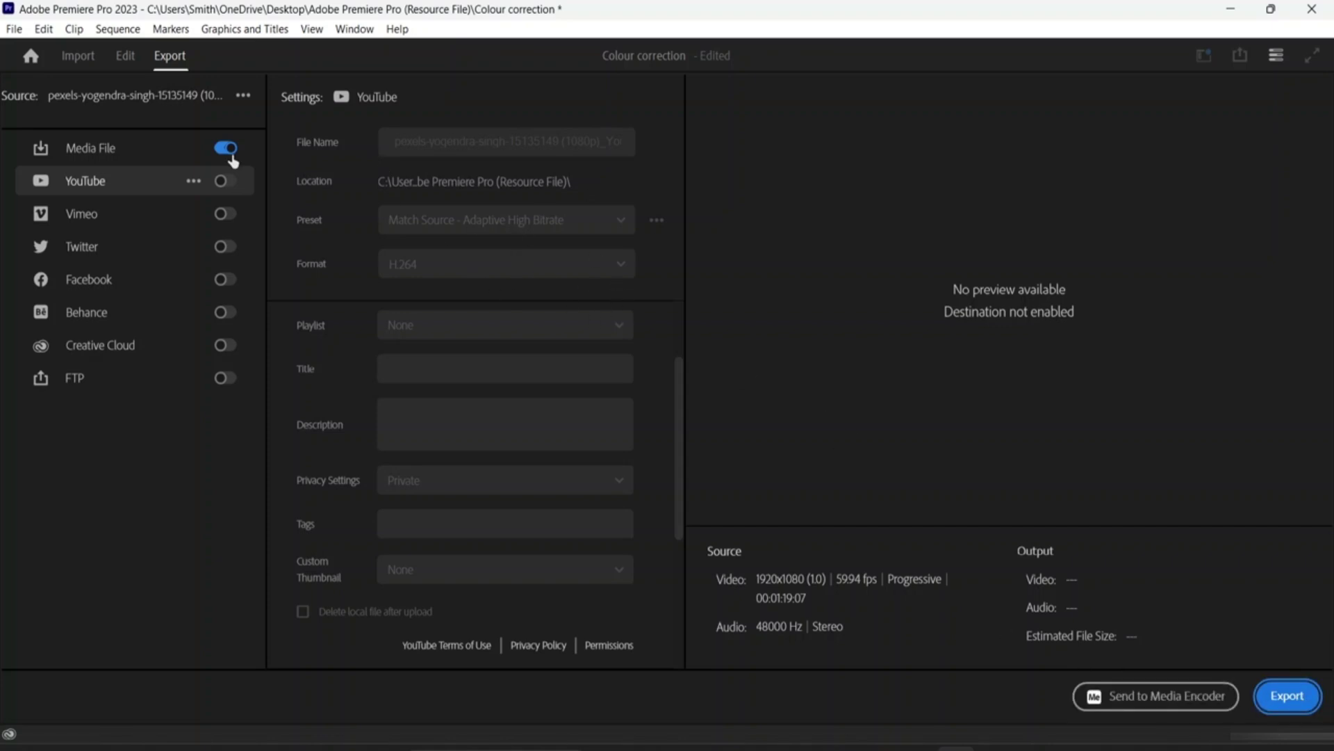
# Step: Return to the editing workspace and bring up the media of the Colour correction project
pyautogui.click(125, 57)
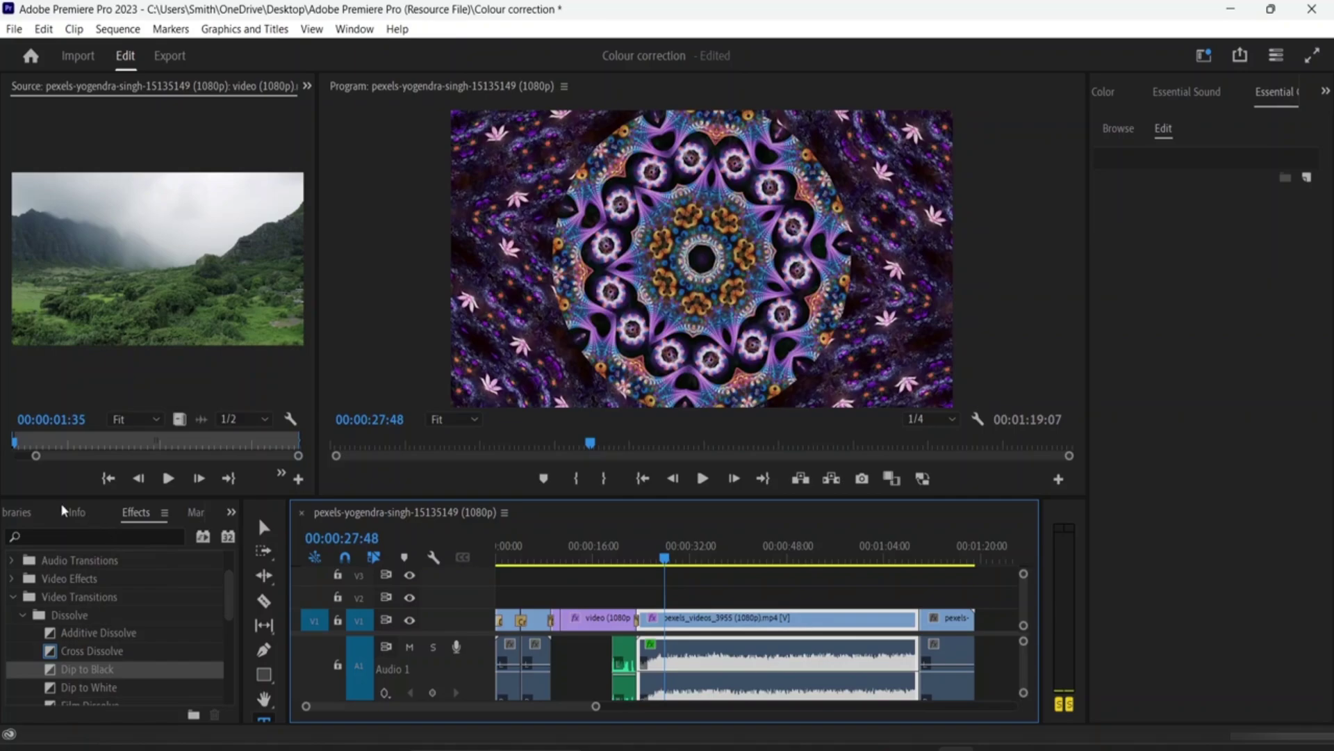
pyautogui.click(4, 515)
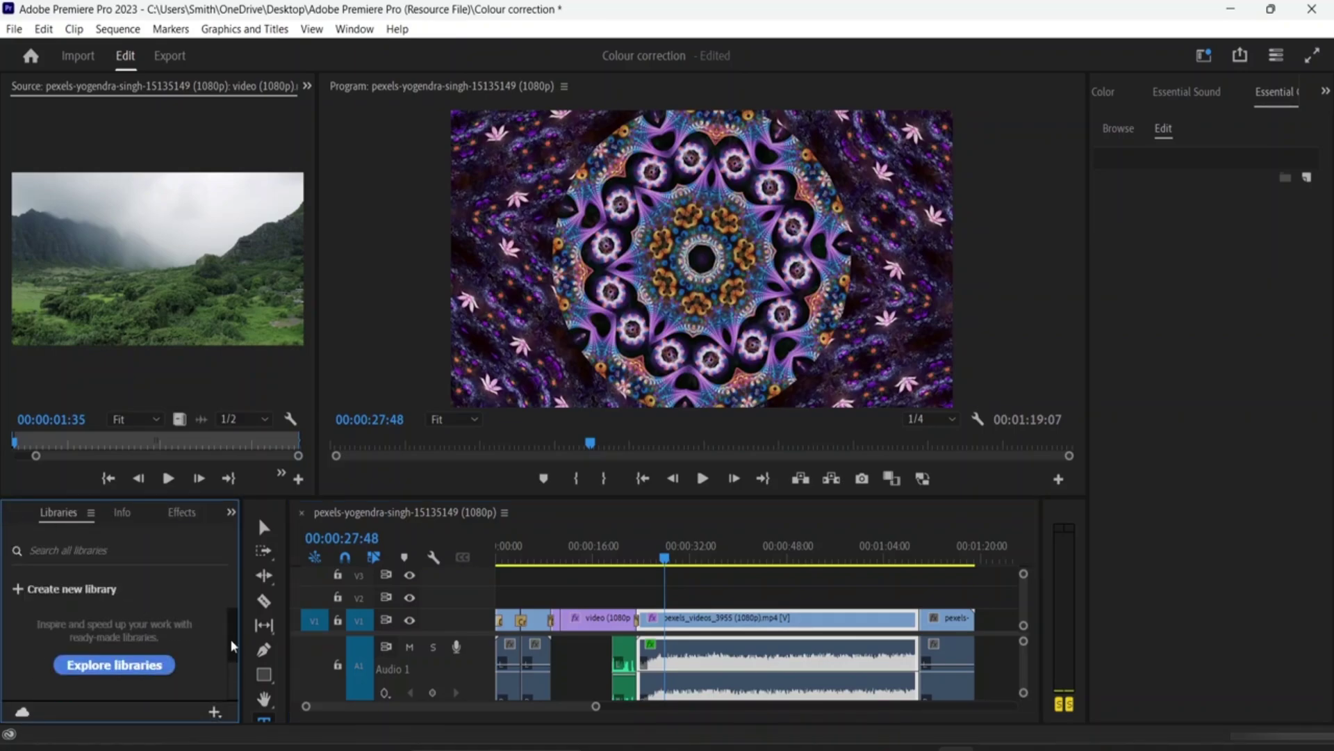
pyautogui.click(120, 514)
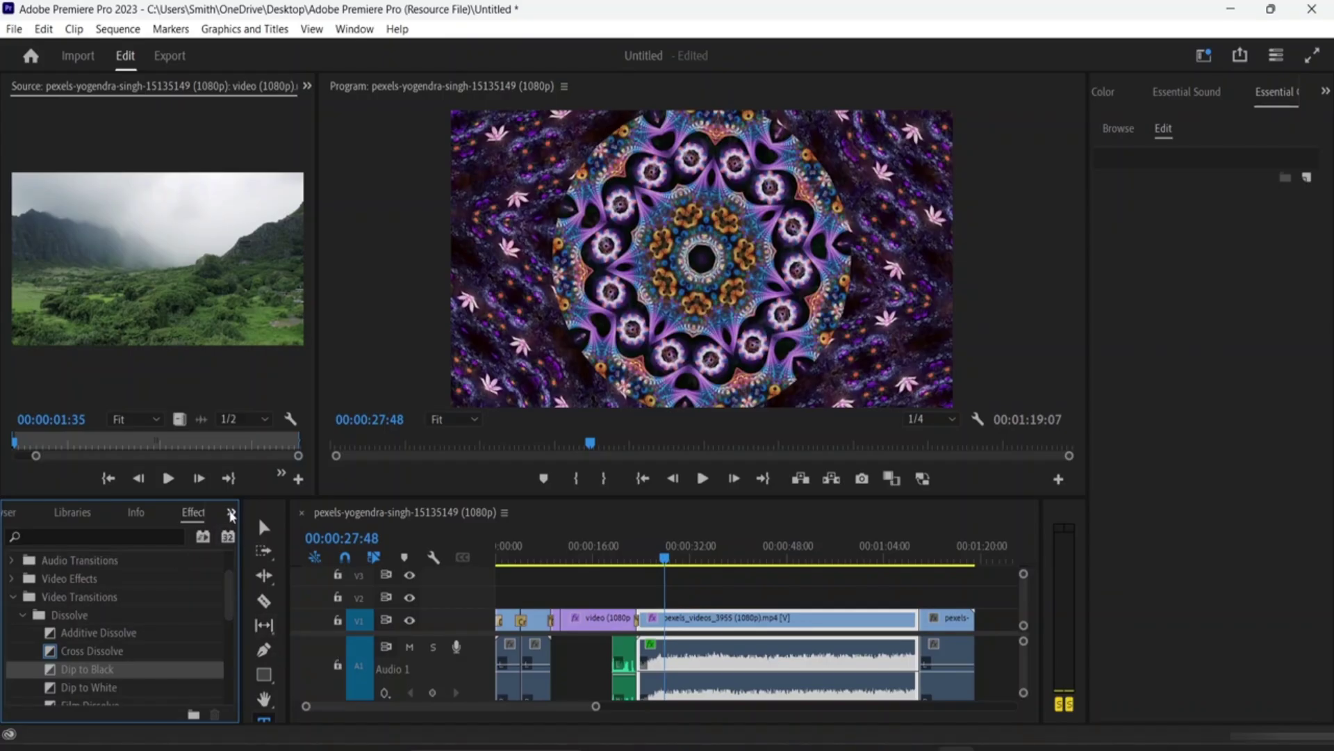
pyautogui.click(231, 514)
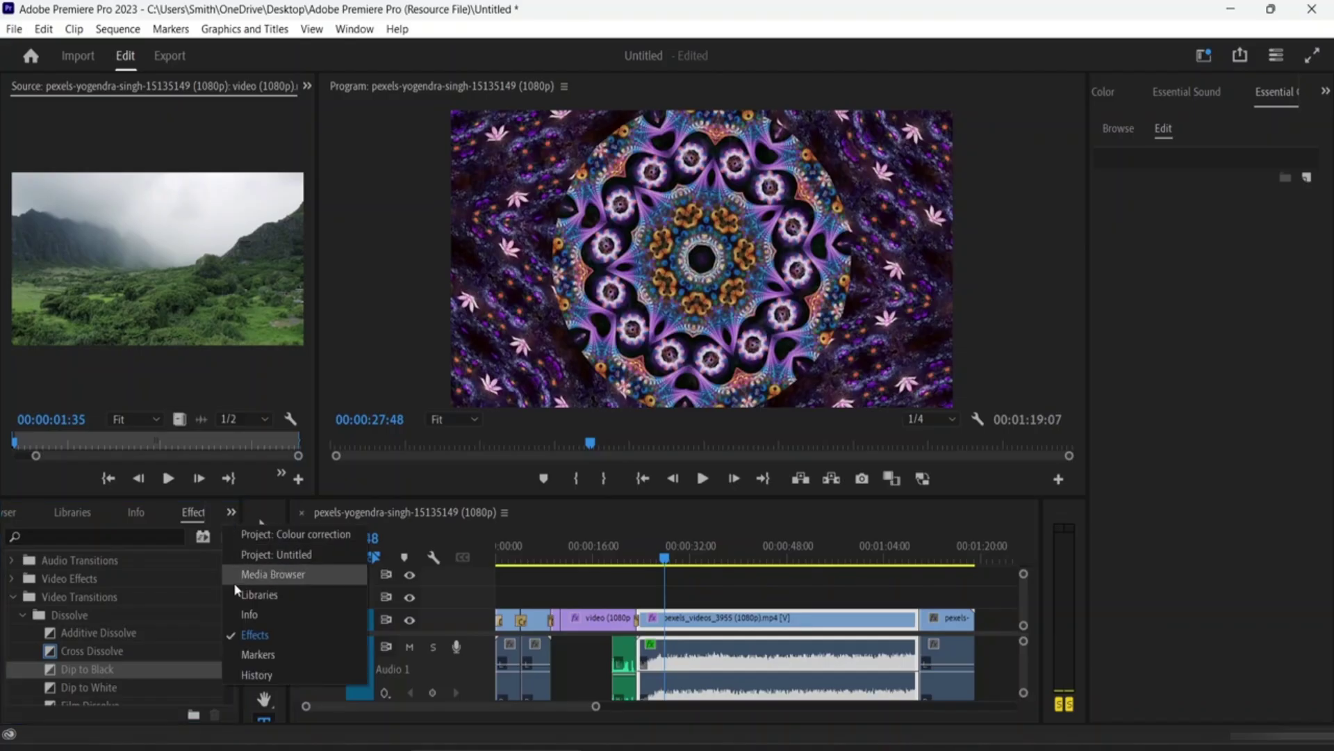
pyautogui.click(262, 534)
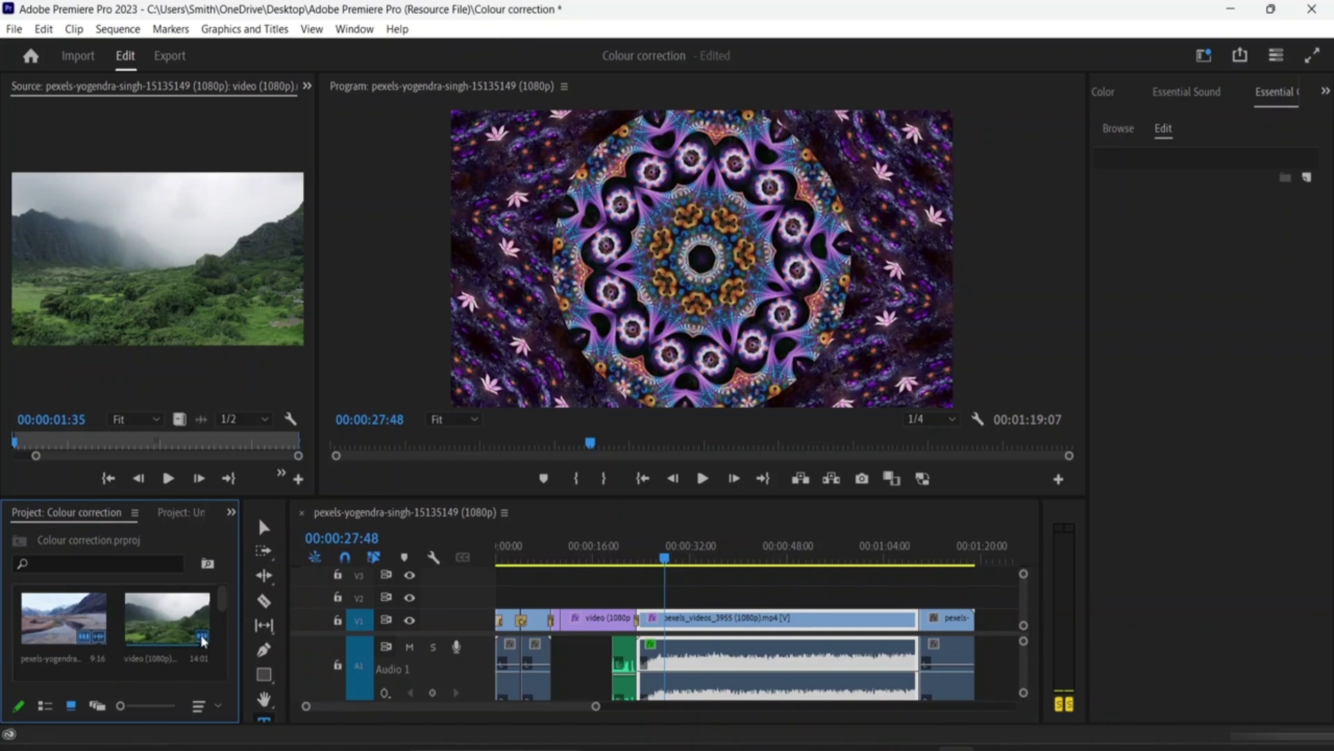
# Step: Select the 1:19:07 sequence among the project items and open its media export settings
pyautogui.scroll(-3, 203, 640)
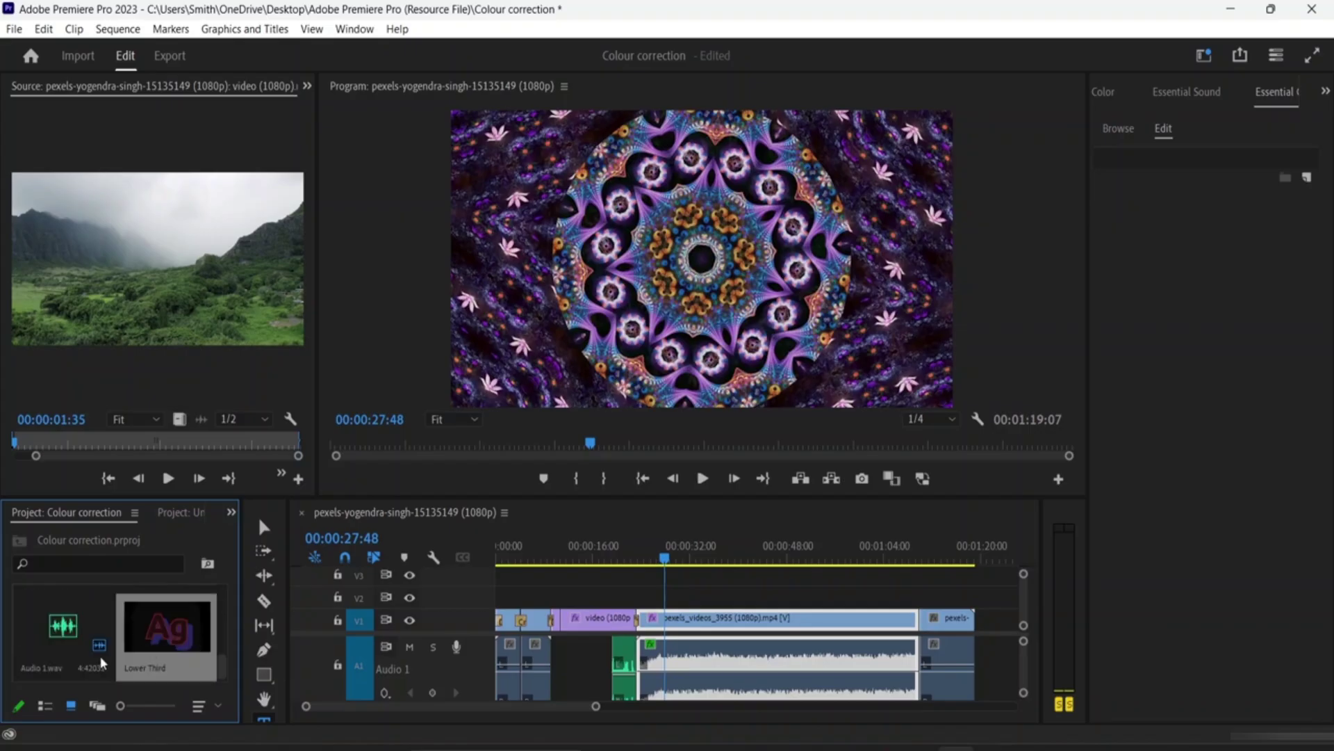
pyautogui.scroll(3, 97, 649)
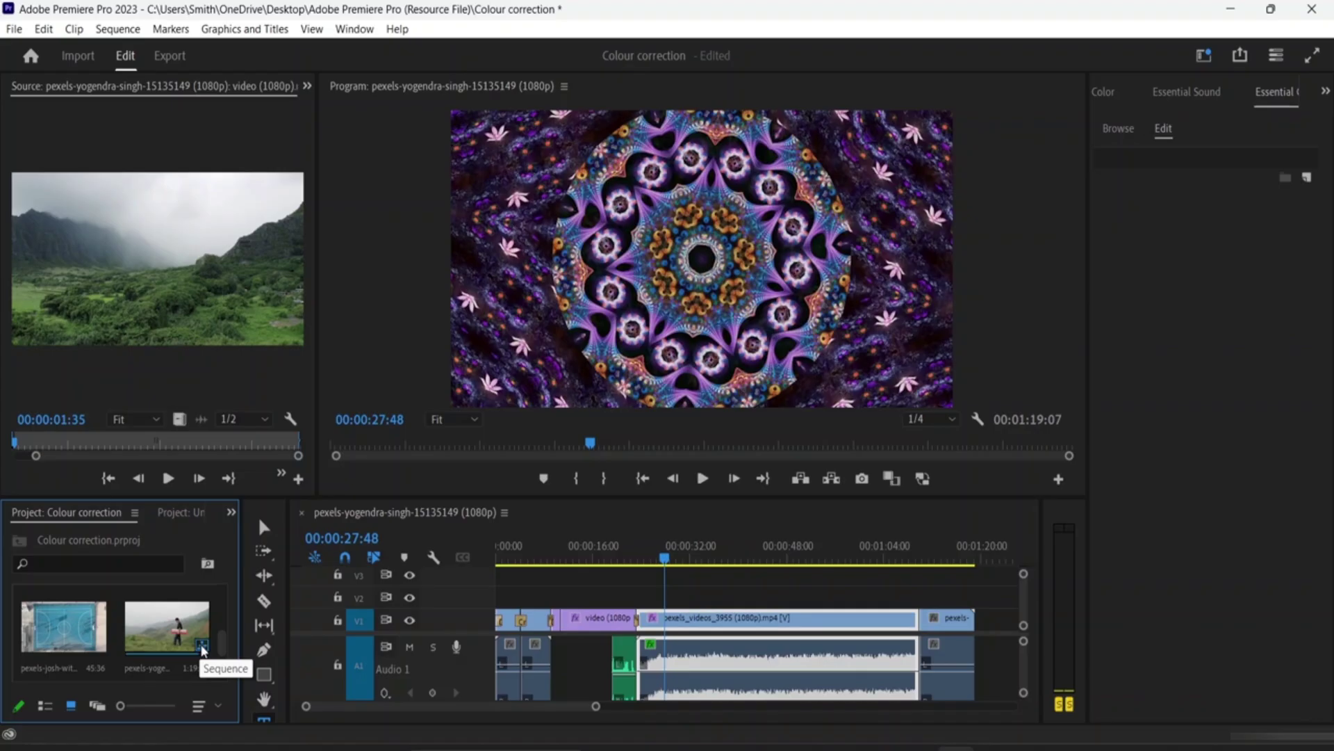
pyautogui.click(203, 650)
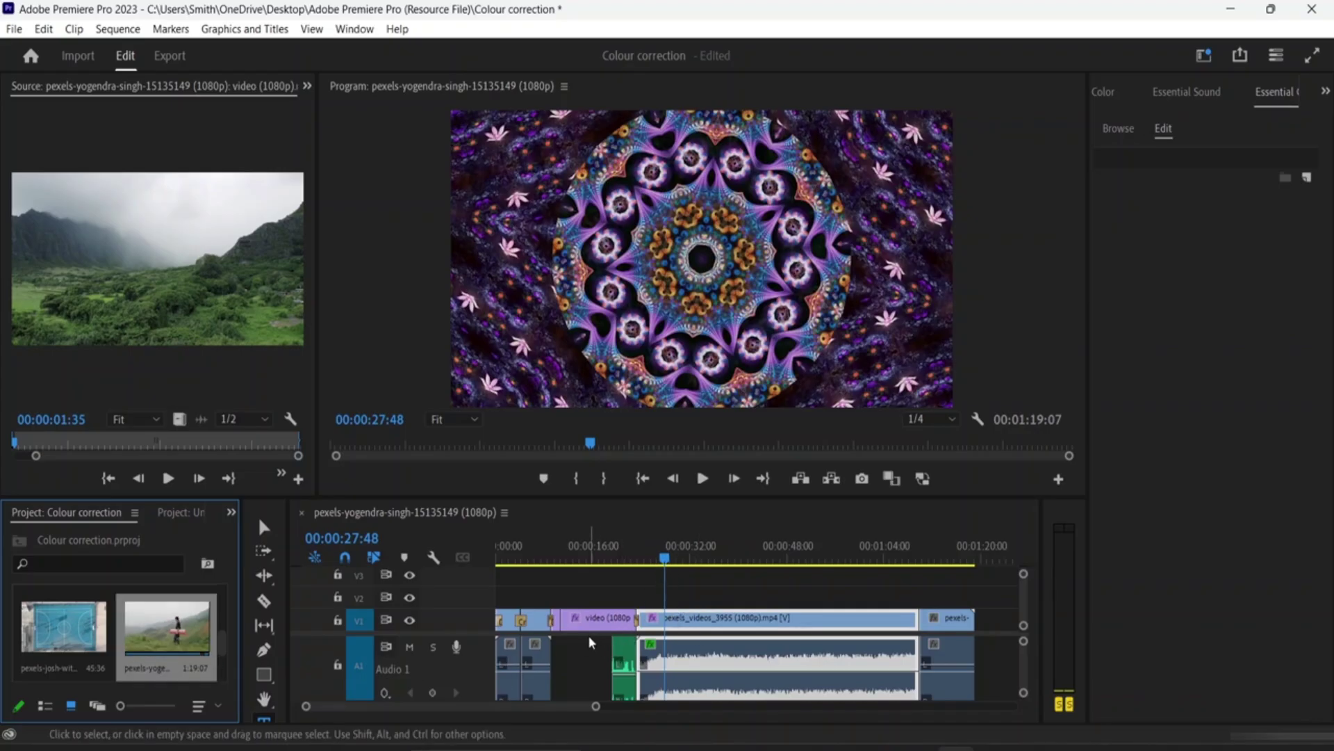
pyautogui.click(14, 28)
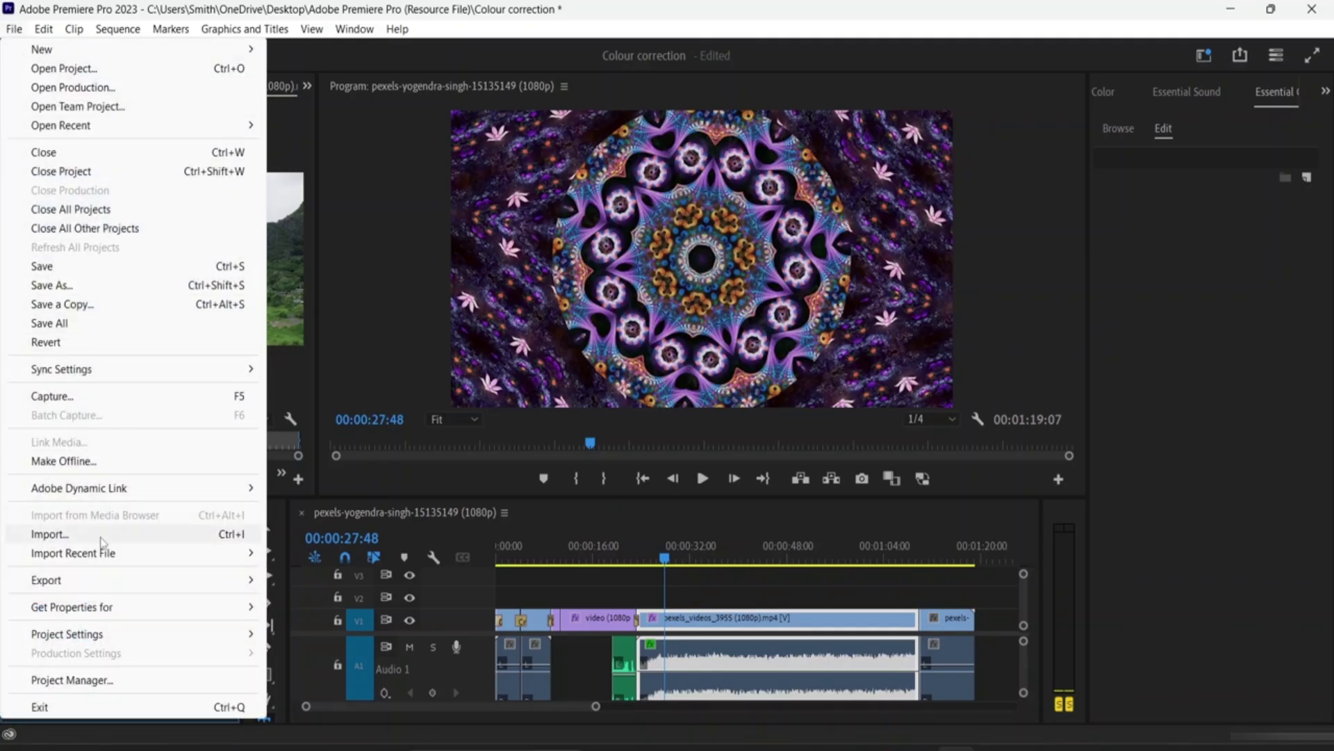
pyautogui.moveTo(116, 590)
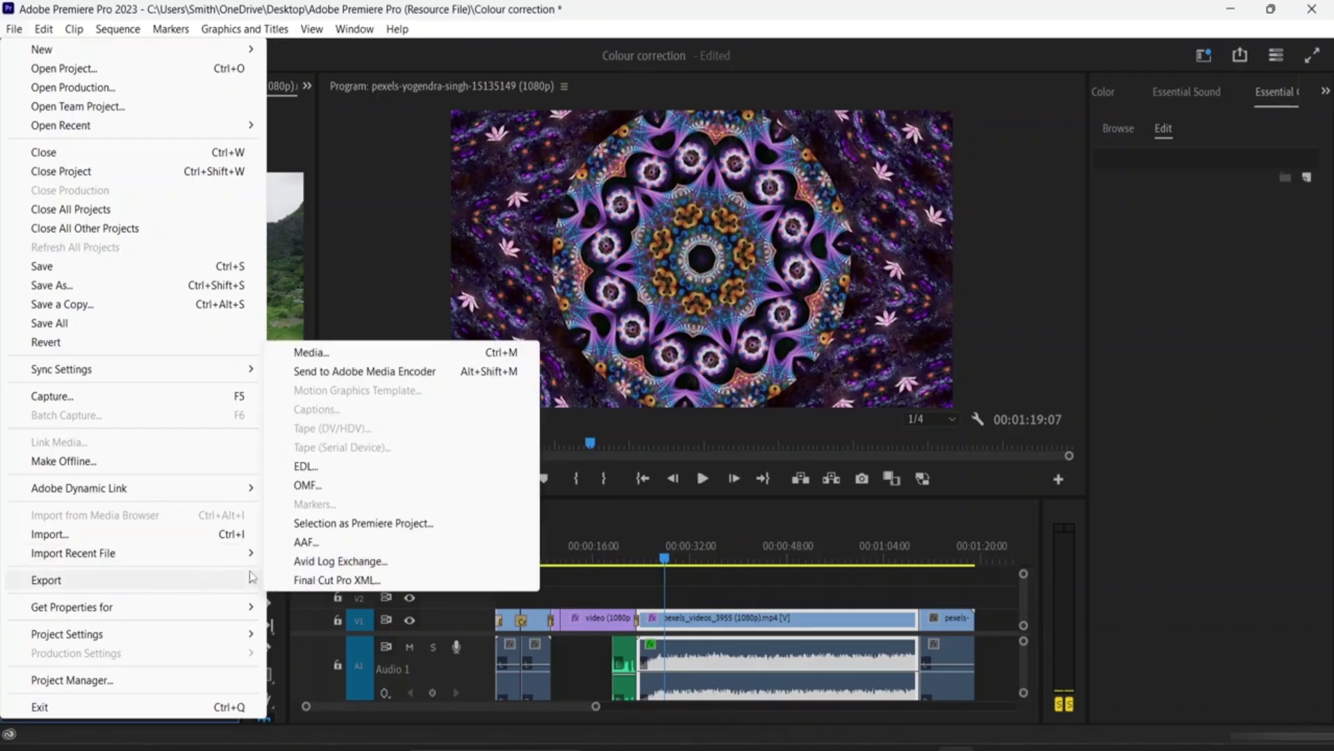
pyautogui.click(343, 355)
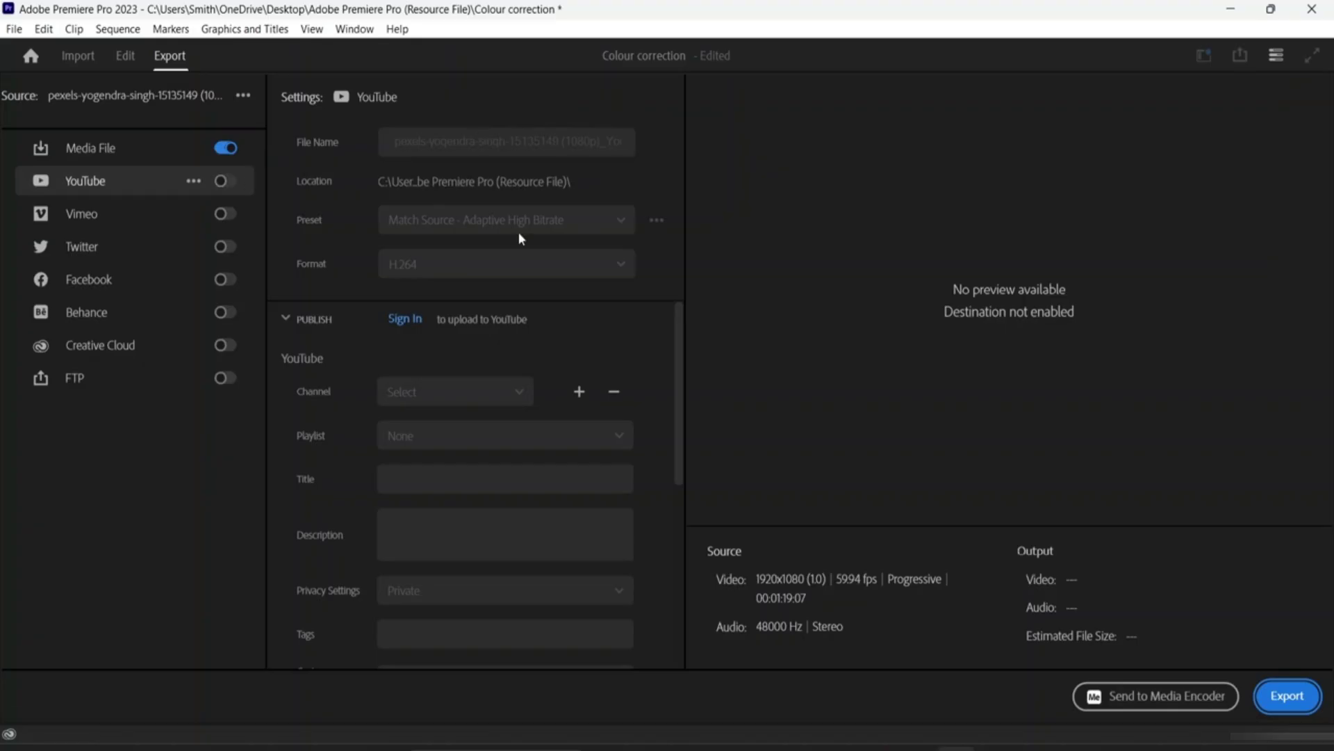
# Step: Turn the Media File destination off and on again to bring up its export settings
pyautogui.scroll(-1, 549, 389)
pyautogui.scroll(1, 498, 379)
pyautogui.click(224, 148)
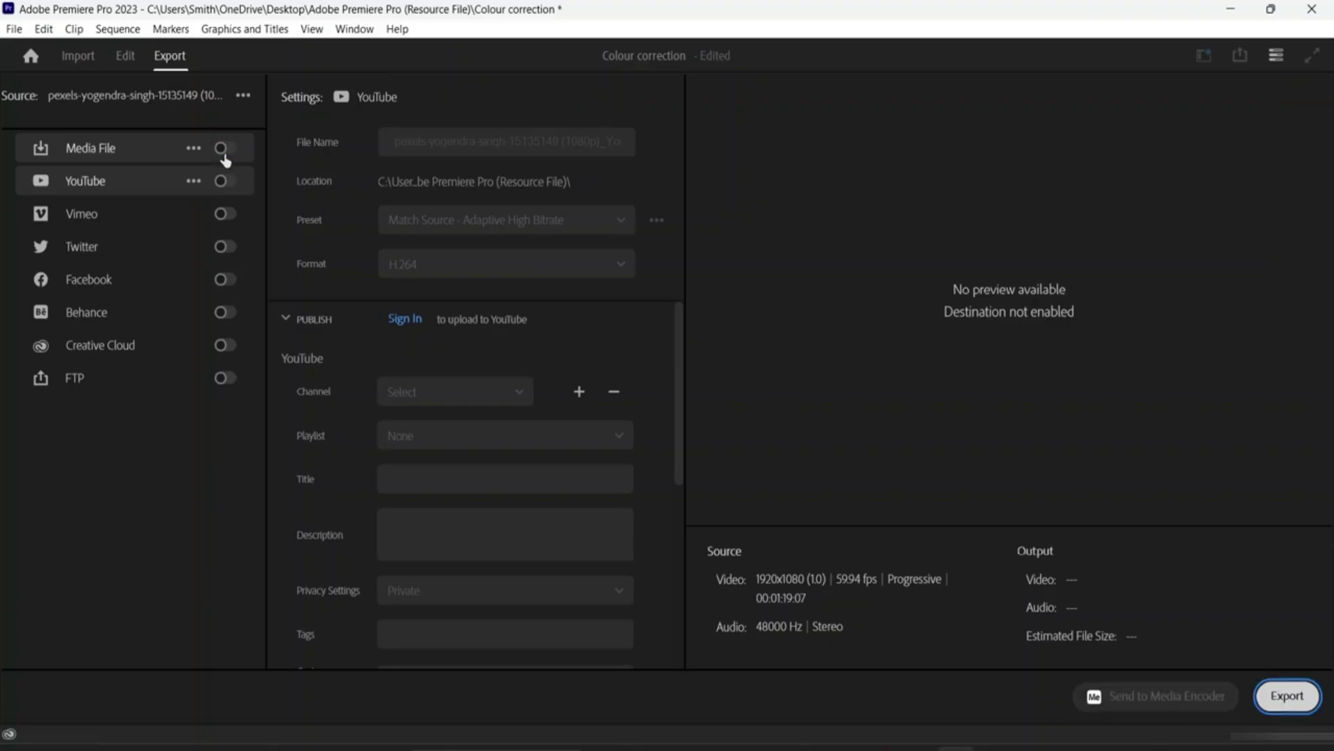
pyautogui.click(235, 148)
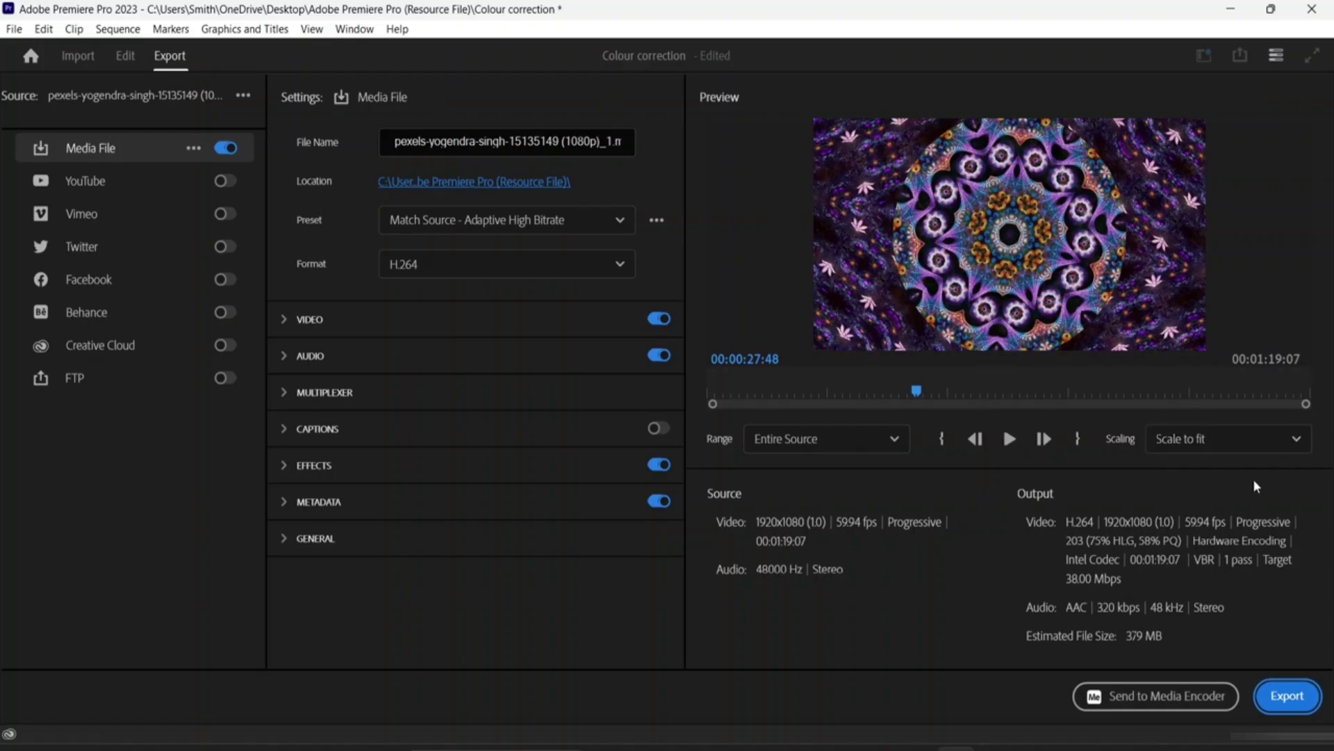
# Step: Try the Scale to fill and Stretch to fill export scaling options and return the scaling to Scale to fit
pyautogui.click(1275, 444)
pyautogui.click(1270, 501)
pyautogui.click(1270, 439)
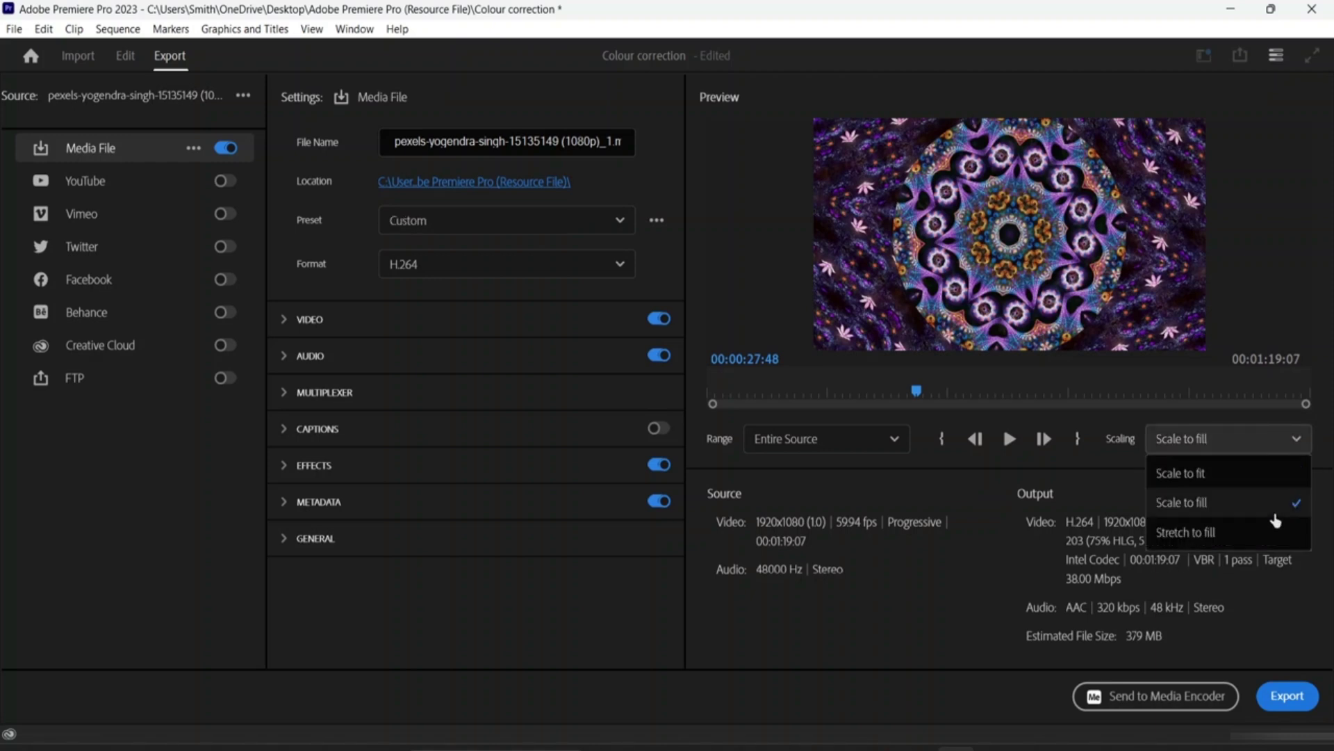
pyautogui.click(1232, 535)
pyautogui.click(1257, 440)
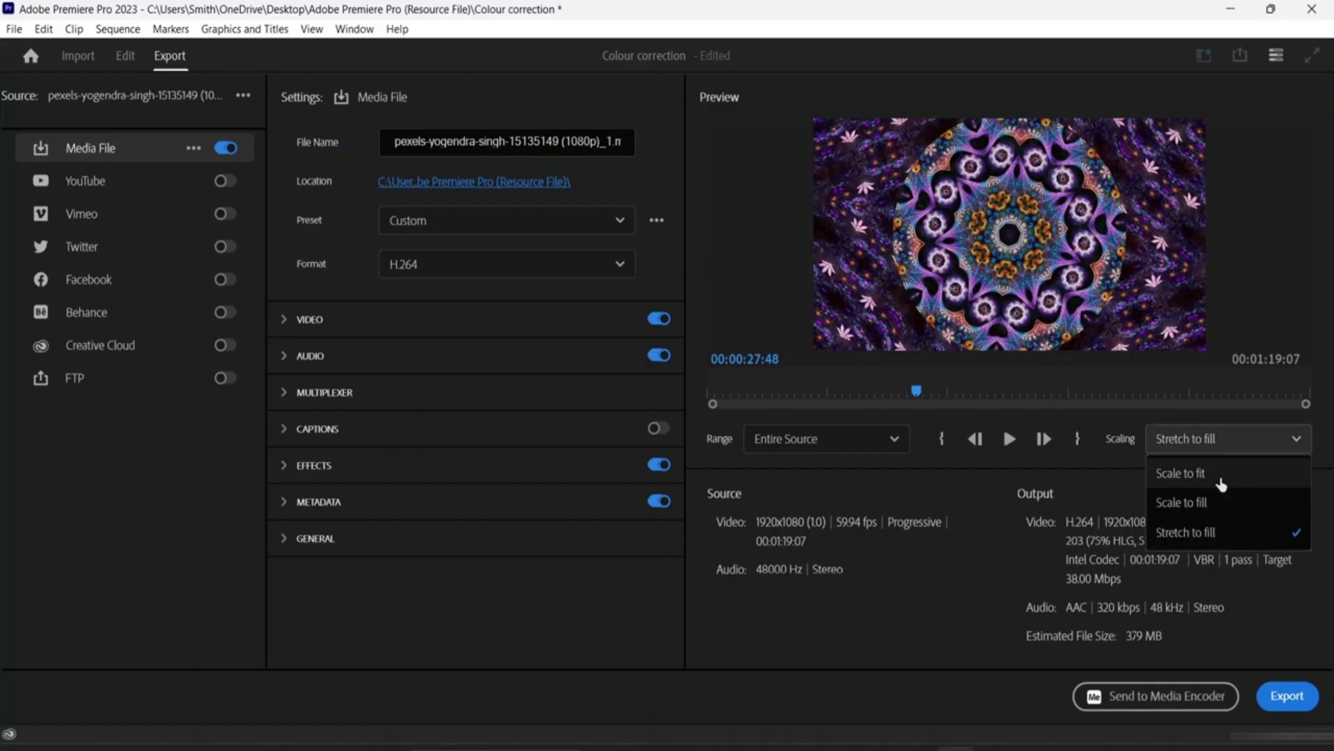
pyautogui.click(1220, 475)
# Step: Try a Custom export range and return the range to Entire Source
pyautogui.click(891, 440)
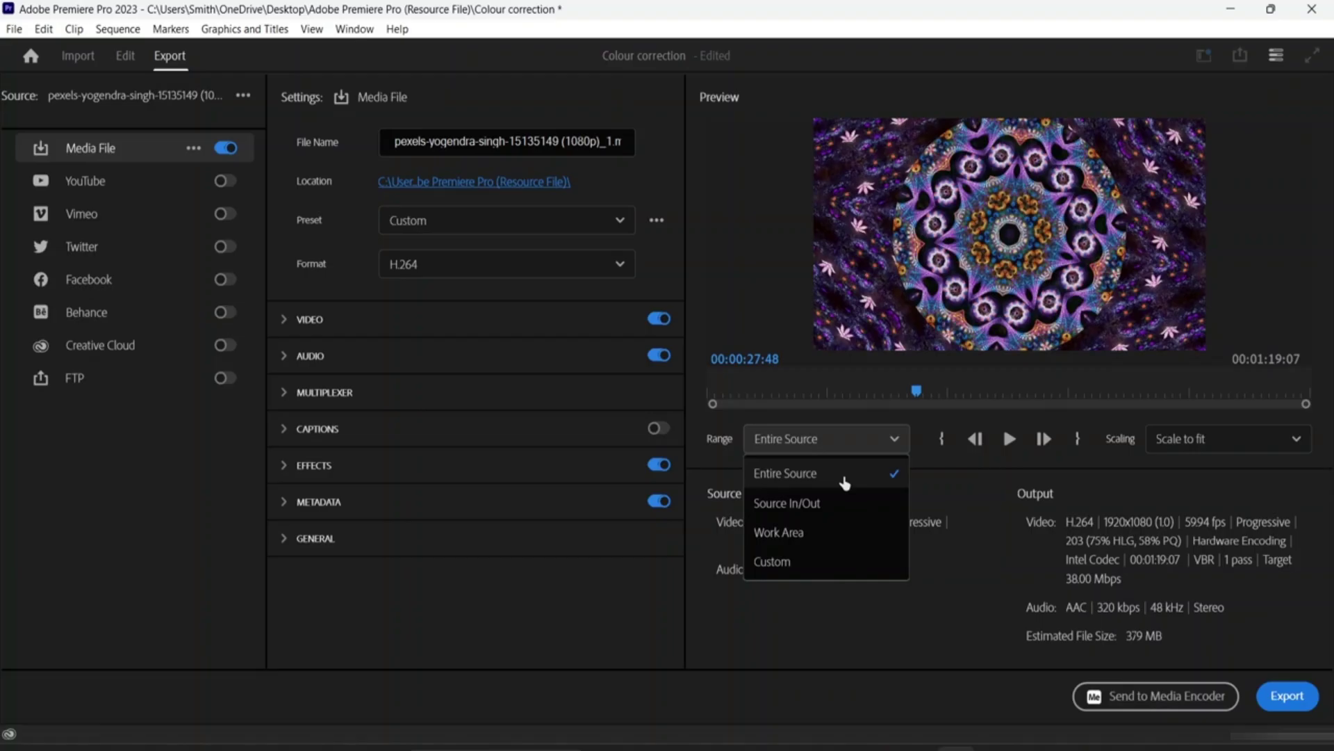
pyautogui.click(805, 561)
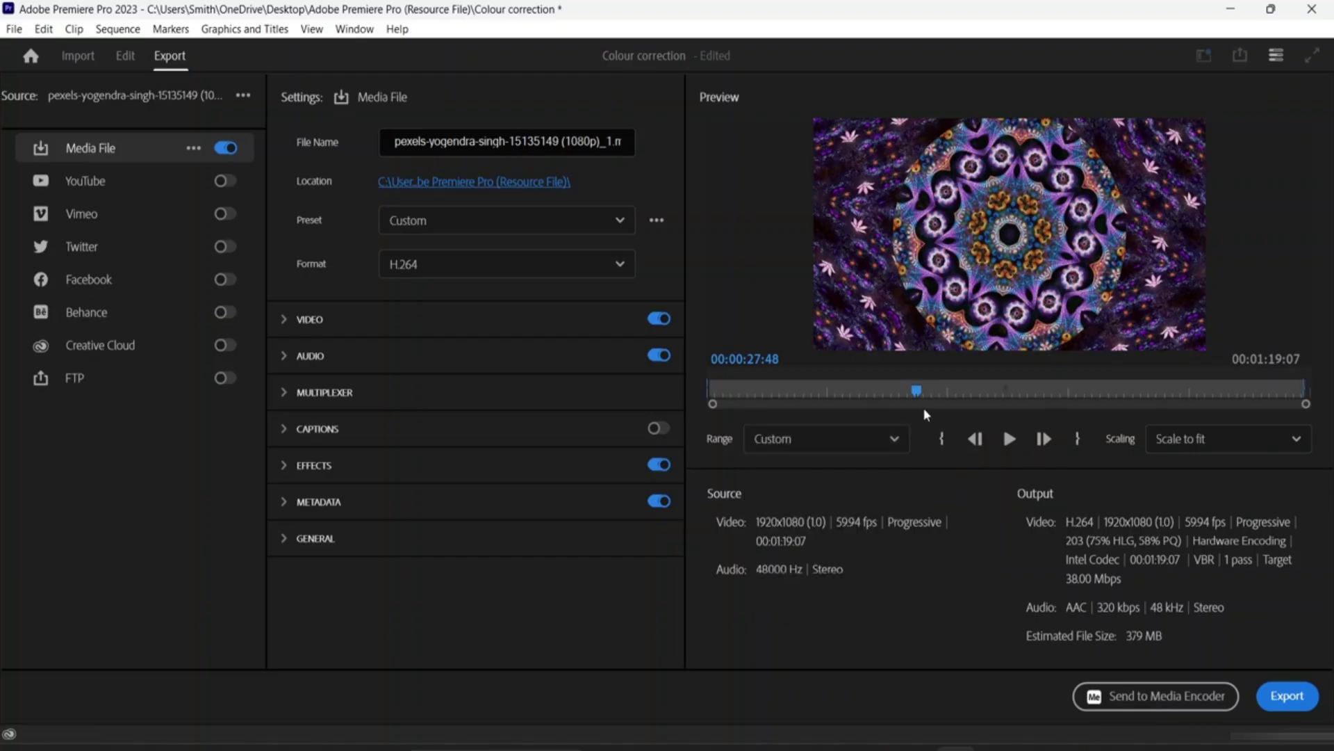
pyautogui.click(885, 438)
pyautogui.click(870, 478)
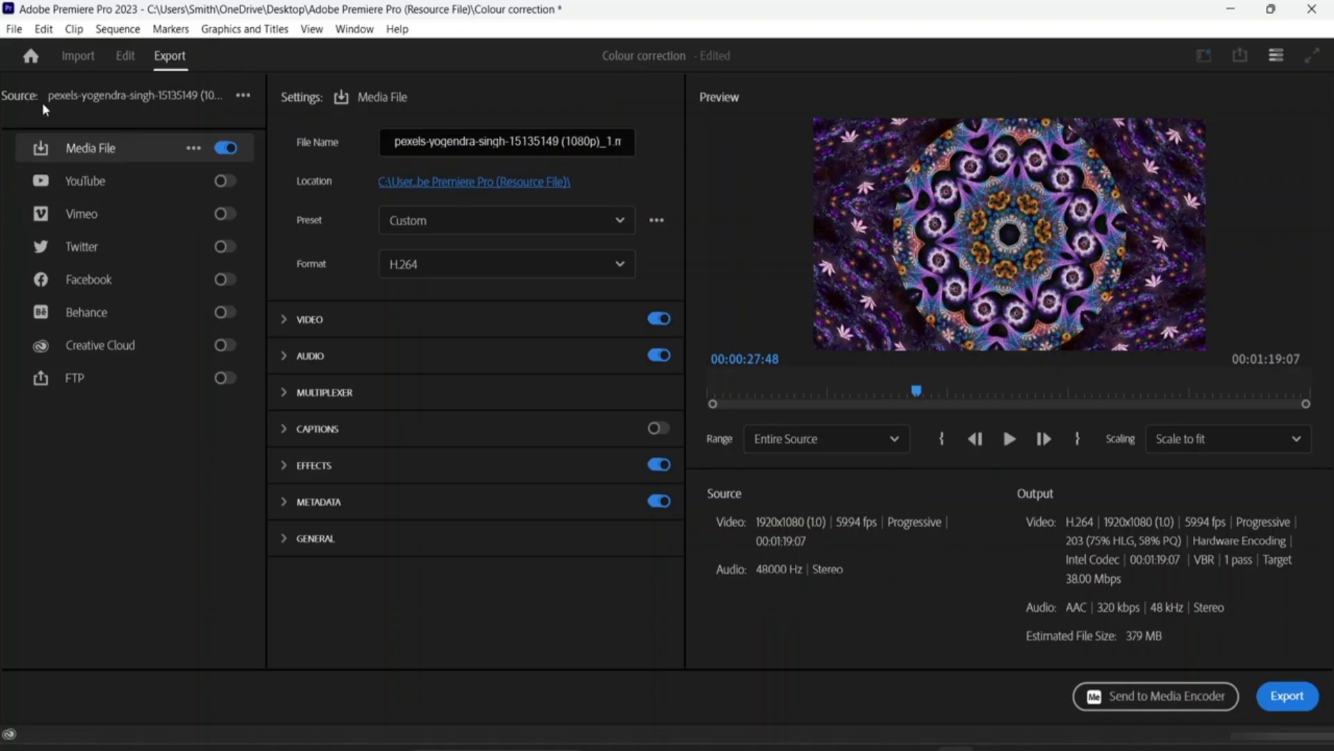
# Step: Return to the editing workspace and examine the timeline clip commands, the available export types and the sequence display options
pyautogui.click(13, 31)
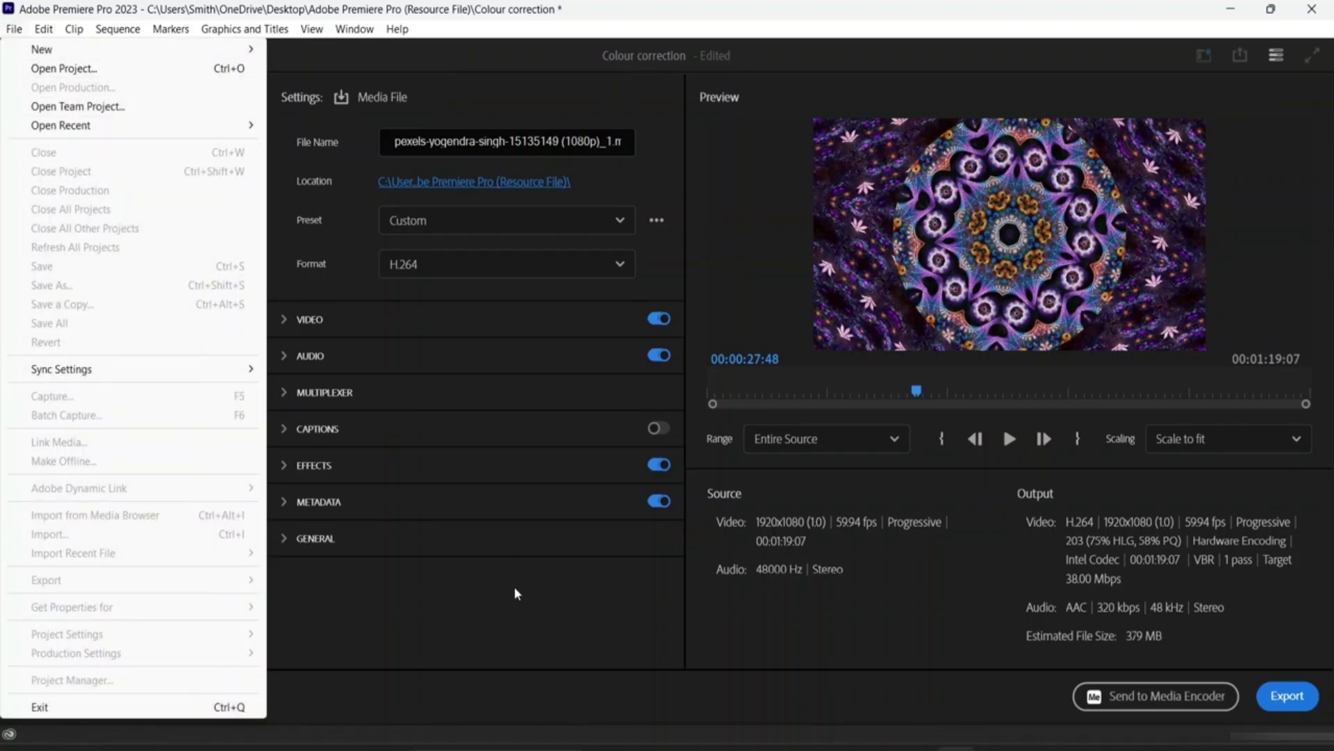
pyautogui.click(125, 56)
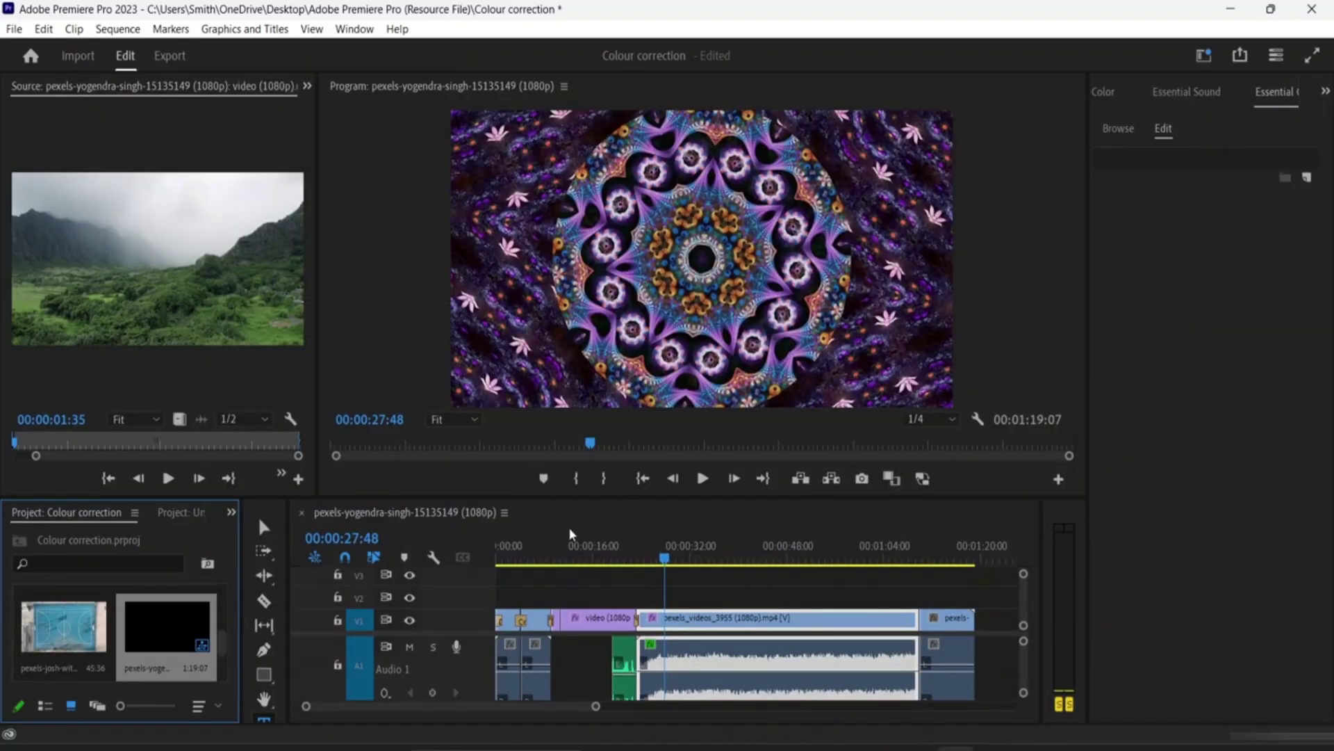
pyautogui.rightClick(685, 630)
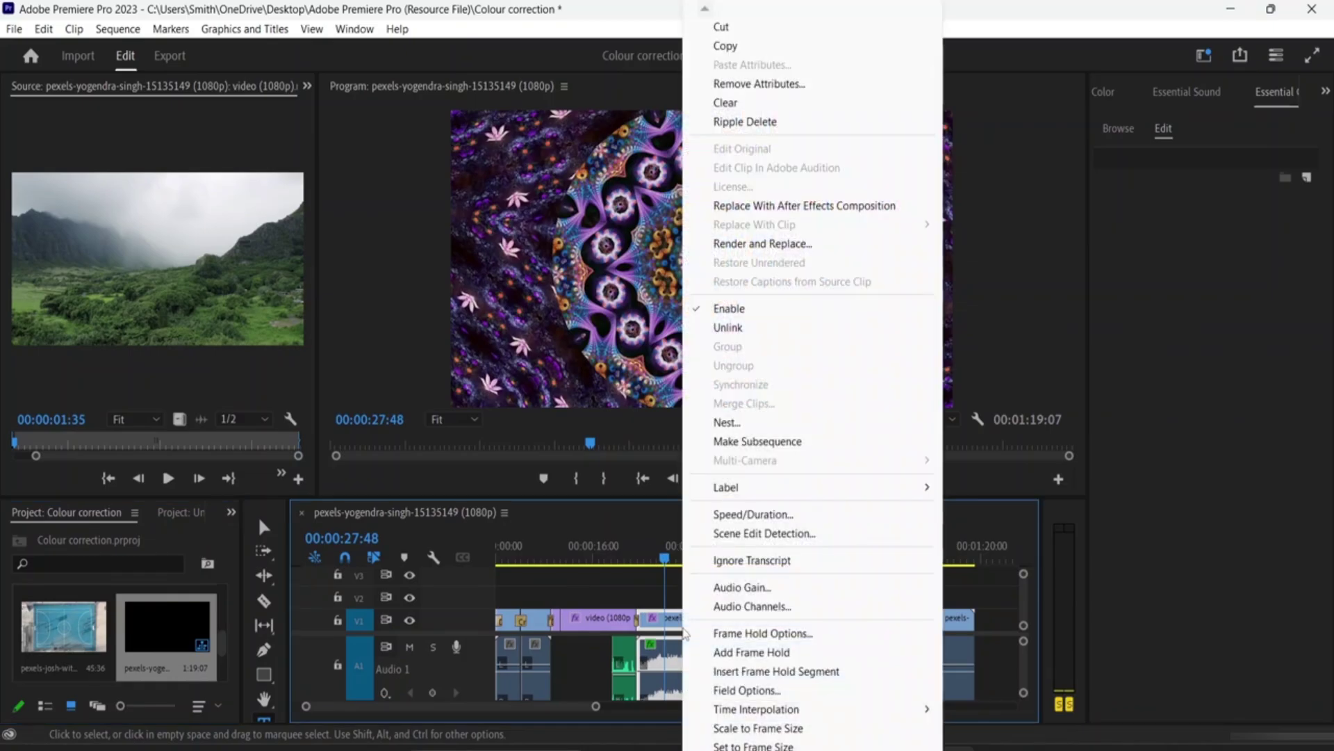
pyautogui.click(649, 622)
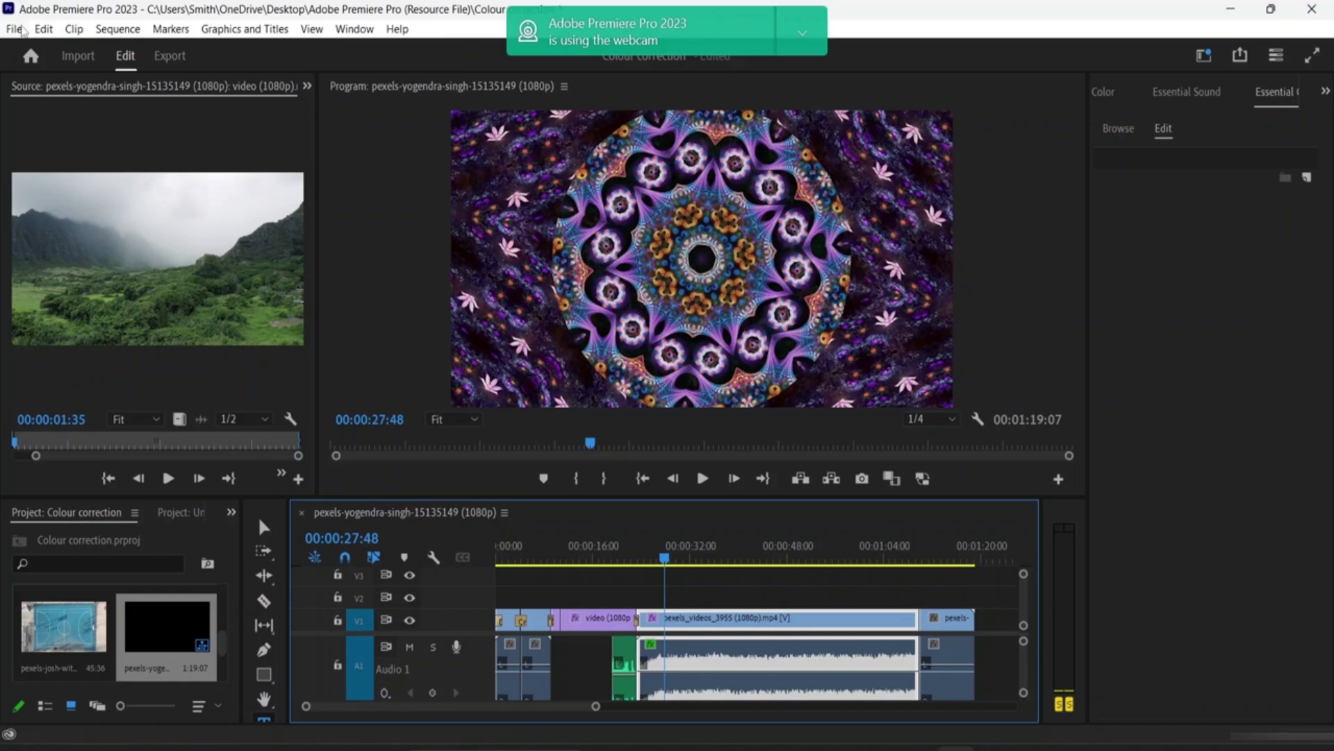
pyautogui.click(14, 29)
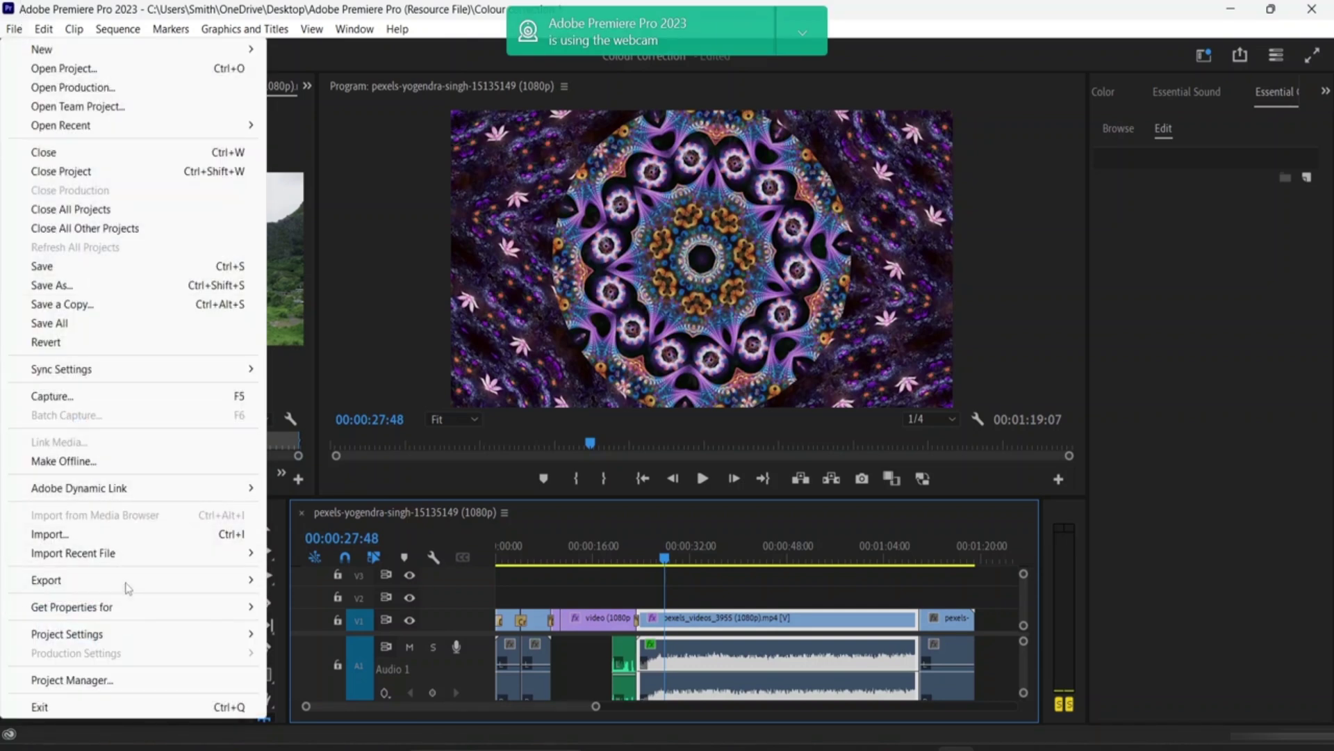
pyautogui.moveTo(149, 586)
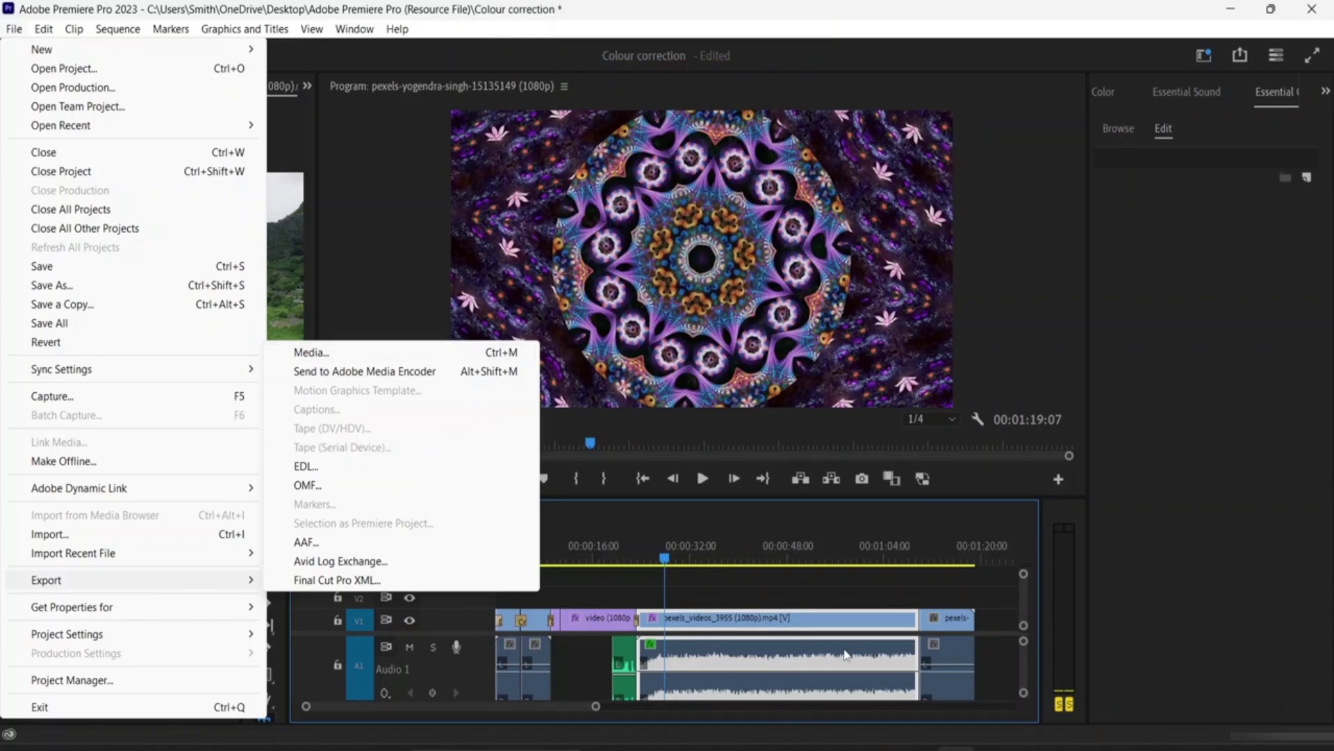
pyautogui.click(773, 670)
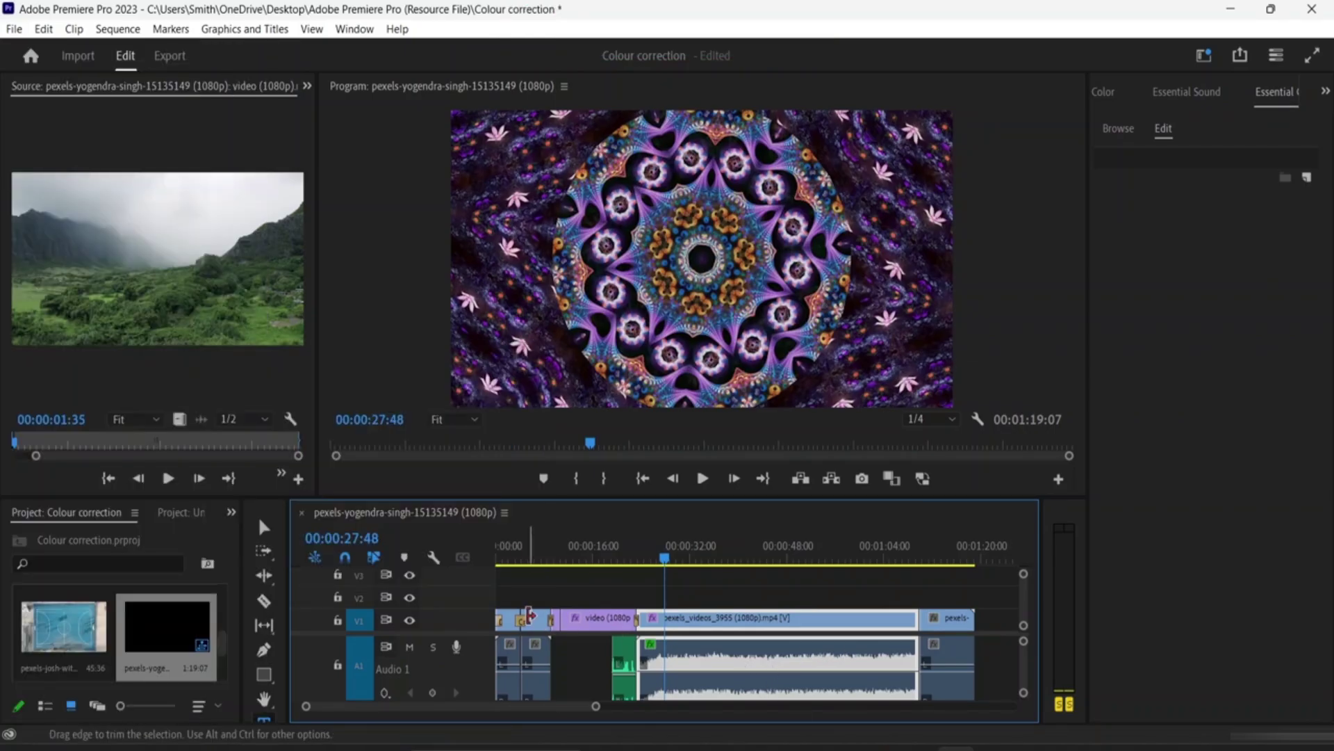
pyautogui.click(505, 511)
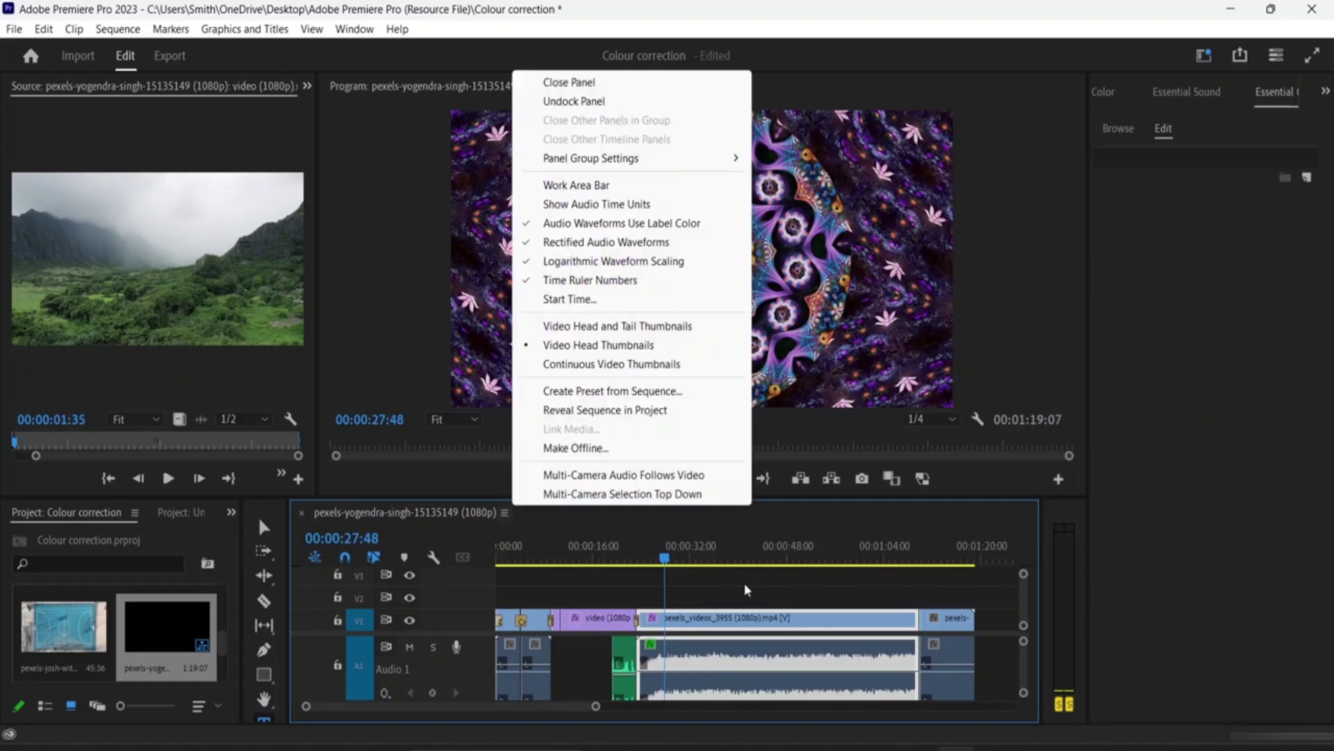
pyautogui.click(670, 640)
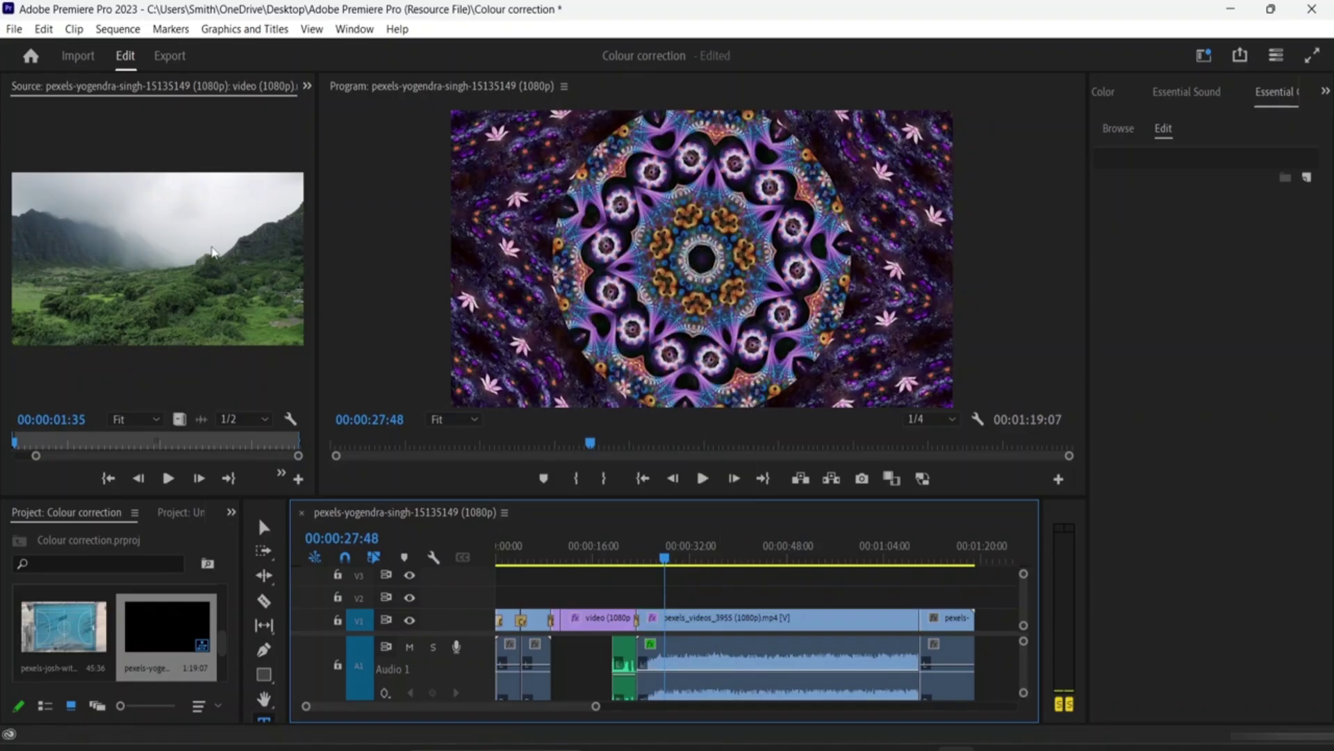
# Step: Export the entire sequence as an H.264 media file with the Custom preset and close the export events report
pyautogui.click(171, 58)
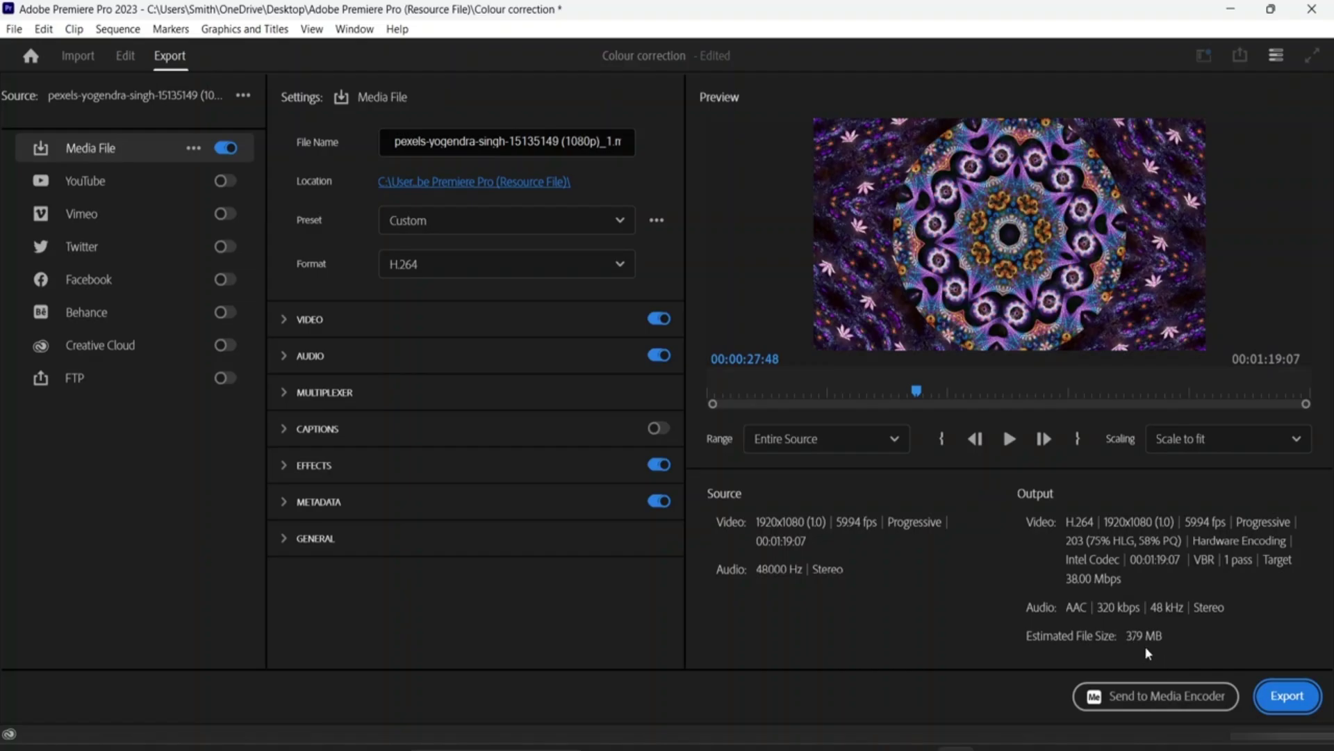
pyautogui.click(1304, 708)
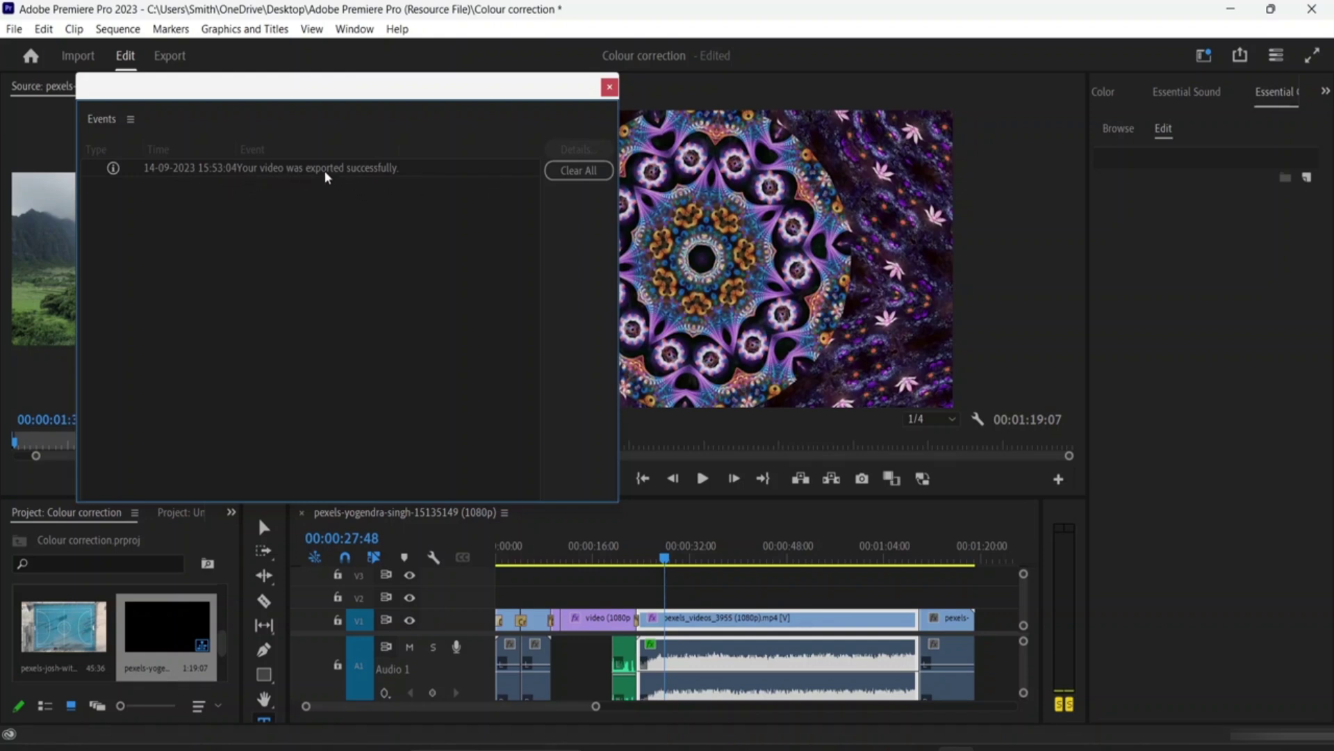
pyautogui.click(609, 87)
# Step: Switch to the Adobe Premiere Pro resource folder in File Explorer and locate the exported Basic PP Tutorial video
pyautogui.moveTo(764, 740)
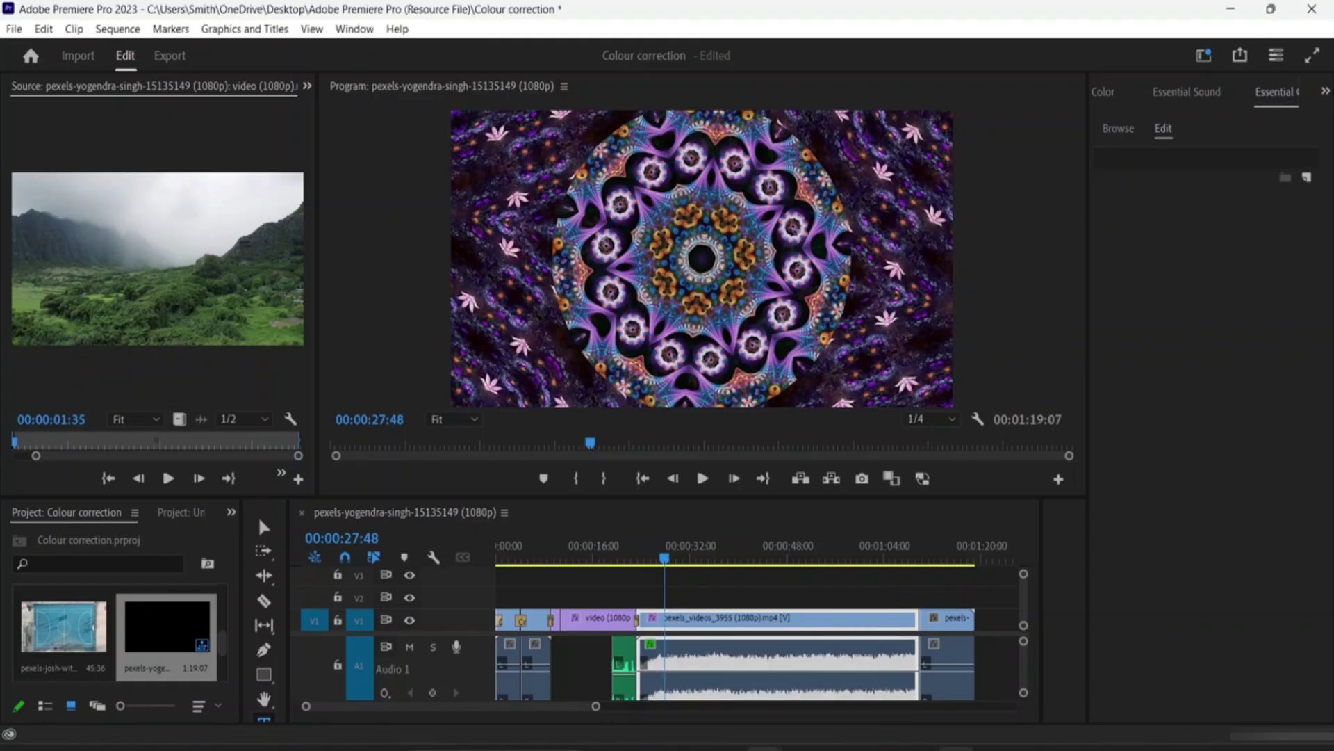
pyautogui.click(765, 749)
pyautogui.click(721, 687)
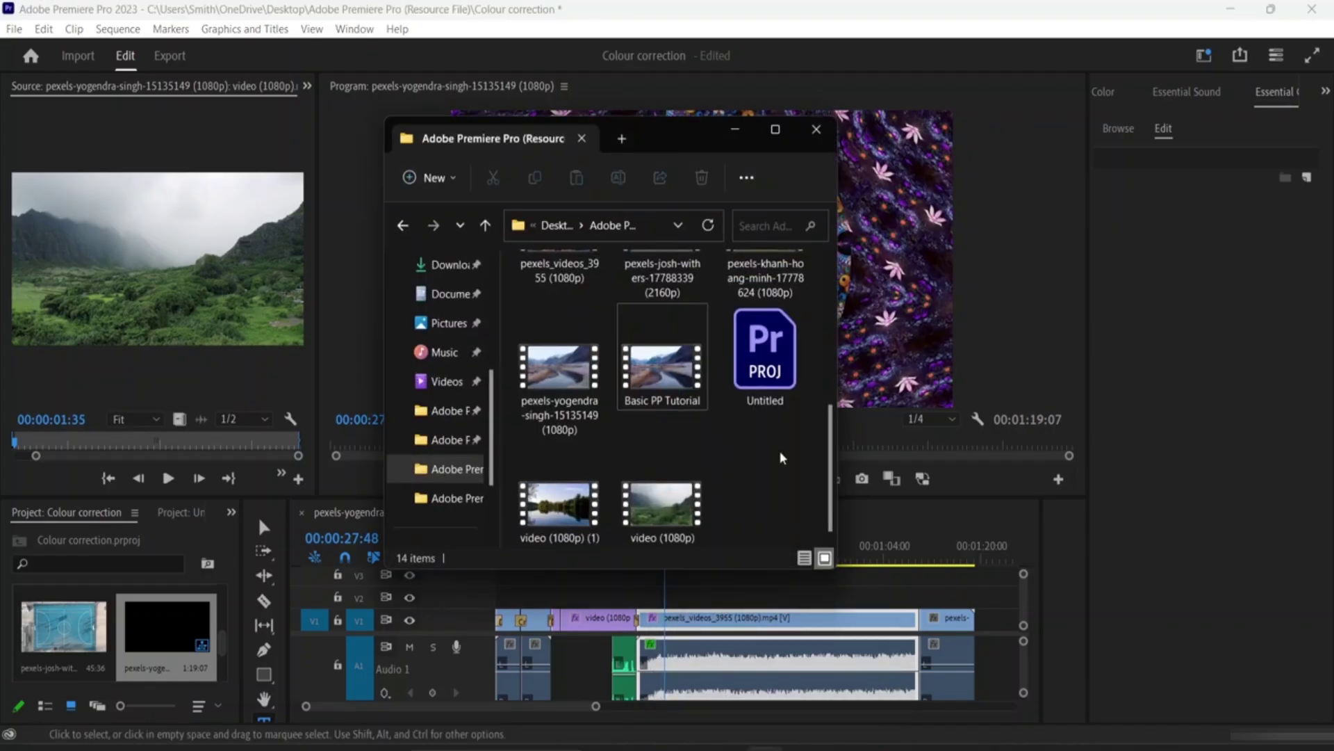
pyautogui.scroll(3, 677, 387)
pyautogui.scroll(-1, 680, 341)
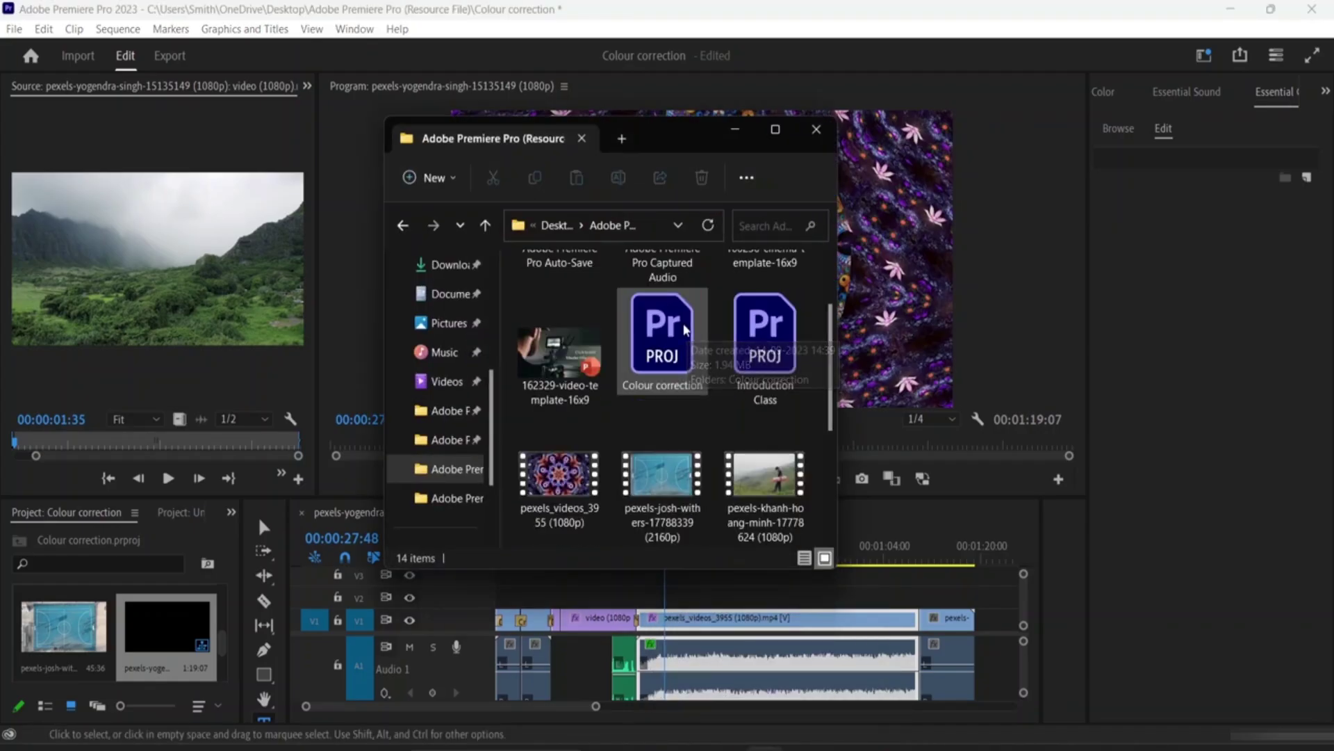
pyautogui.scroll(-2, 677, 347)
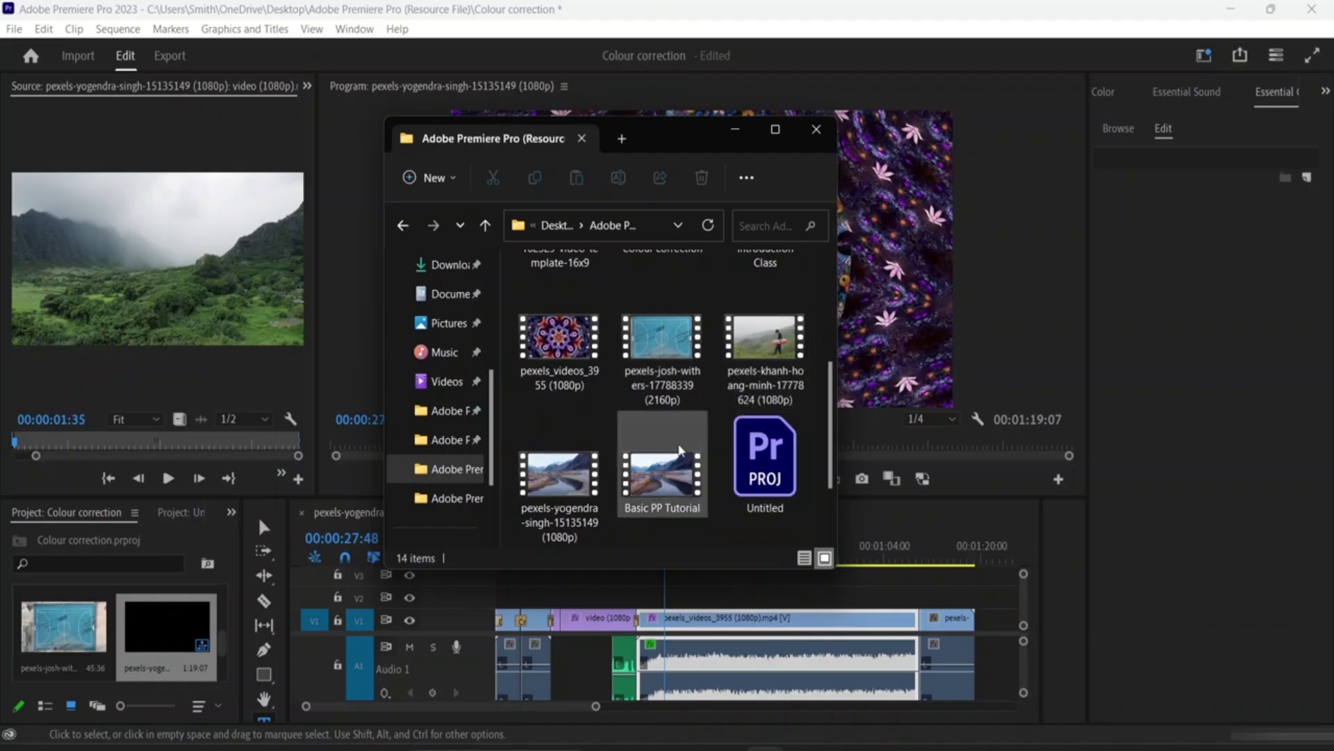
pyautogui.scroll(-1, 677, 426)
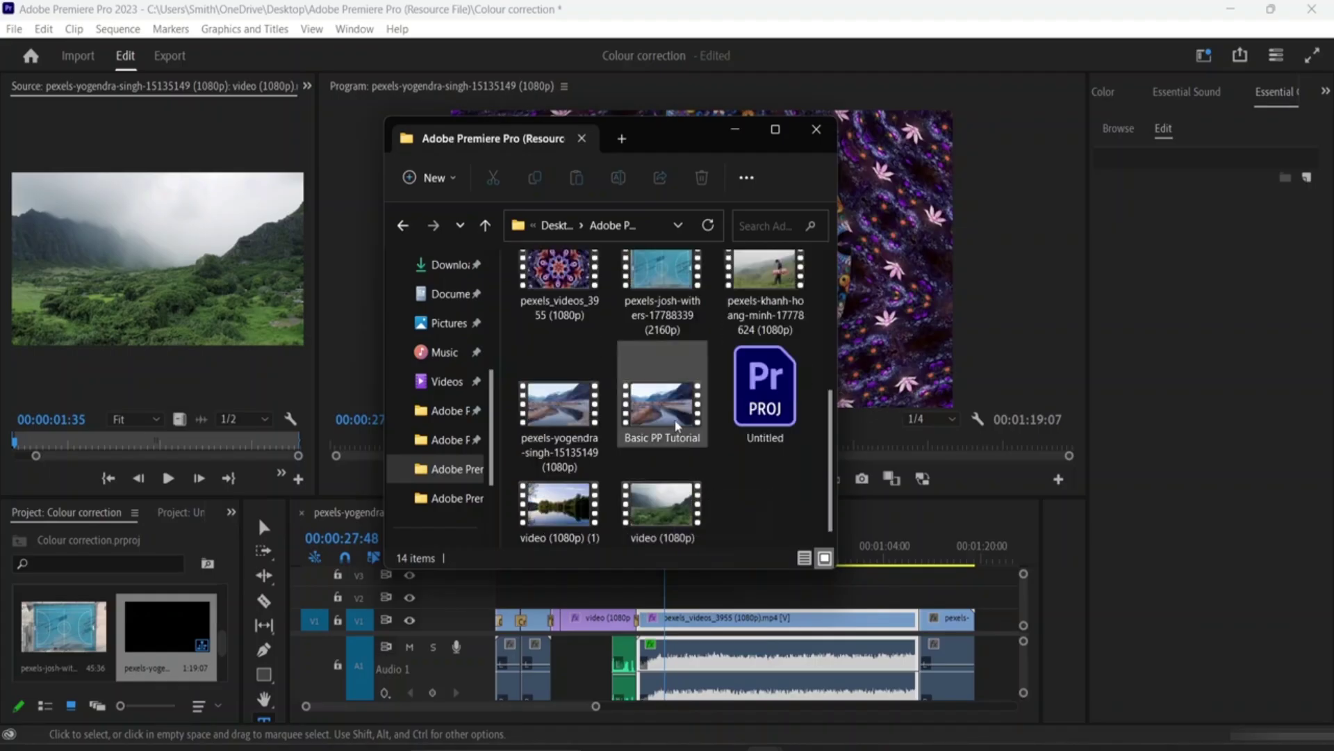
pyautogui.moveTo(660, 438)
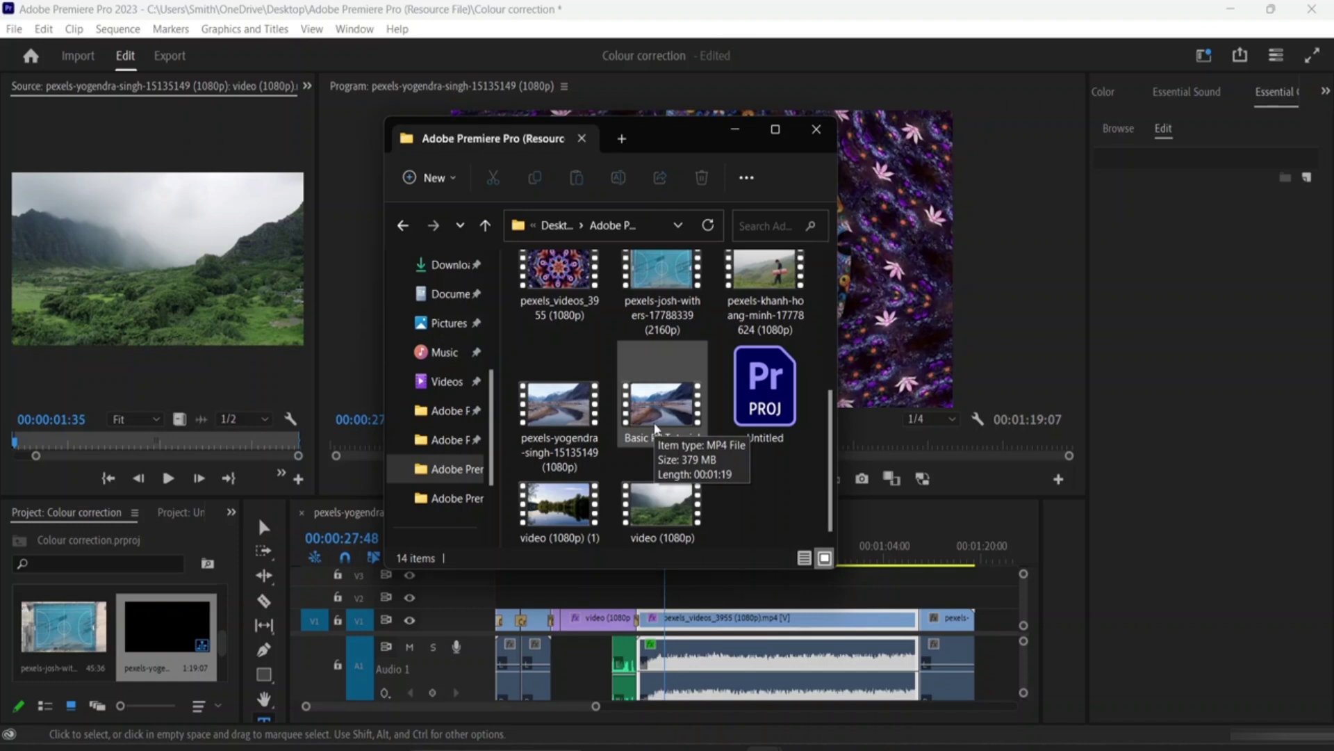
# Step: Play the Basic PP Tutorial video in Media Player, skip through to near its end, and return to Premiere Pro
pyautogui.doubleClick(656, 427)
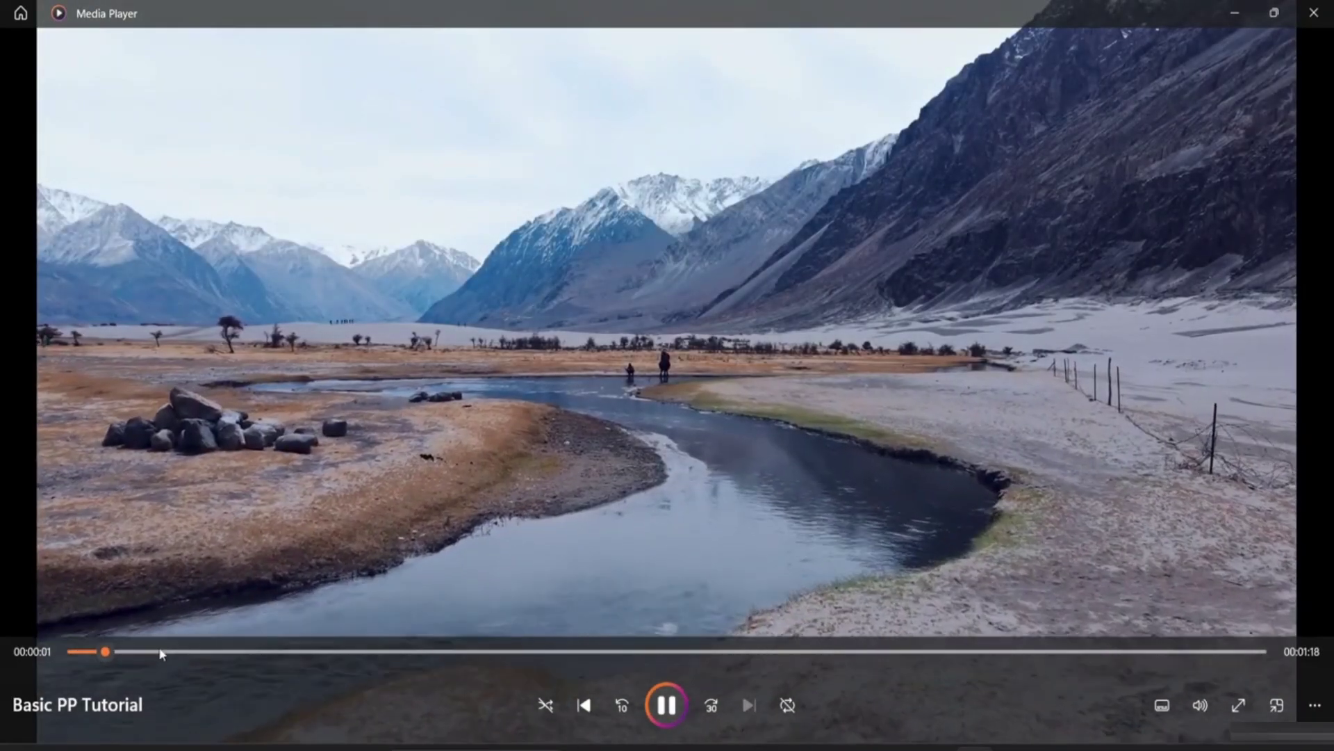
pyautogui.moveTo(119, 653); pyautogui.dragTo(193, 661)
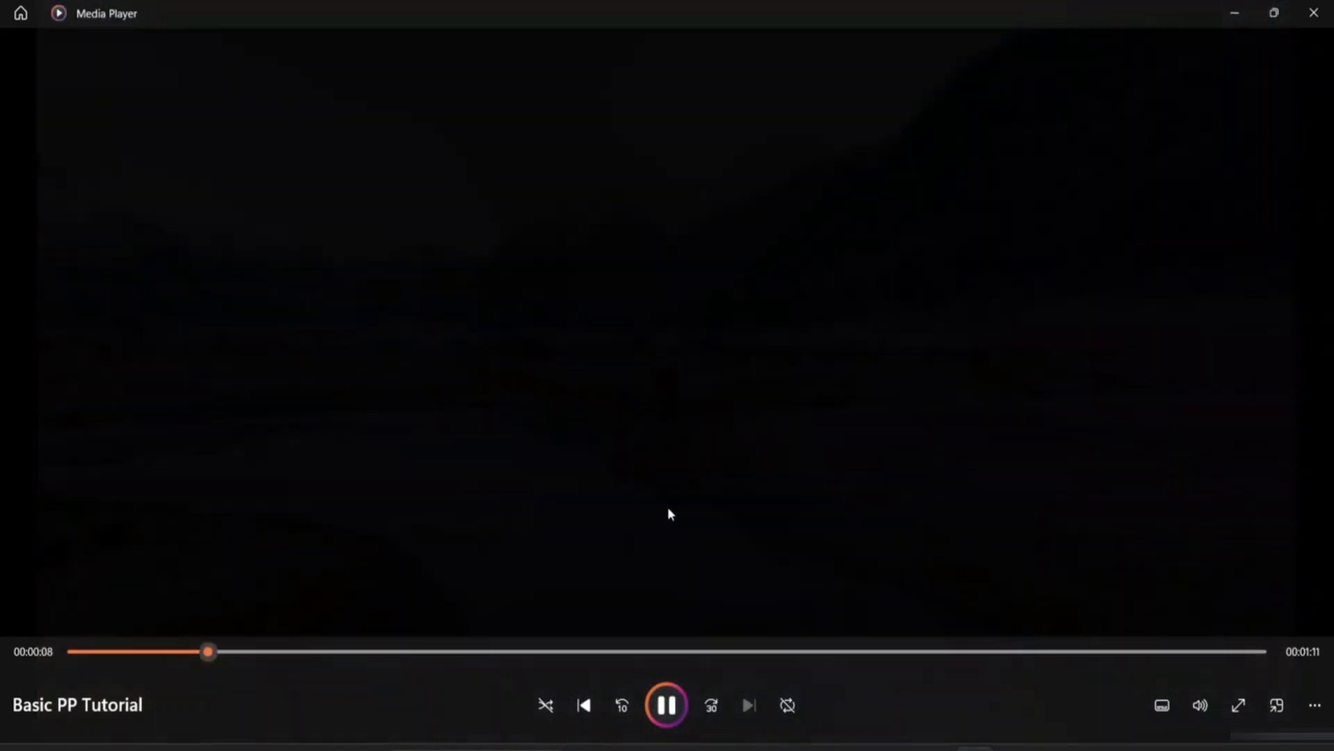
pyautogui.moveTo(224, 654); pyautogui.dragTo(362, 677)
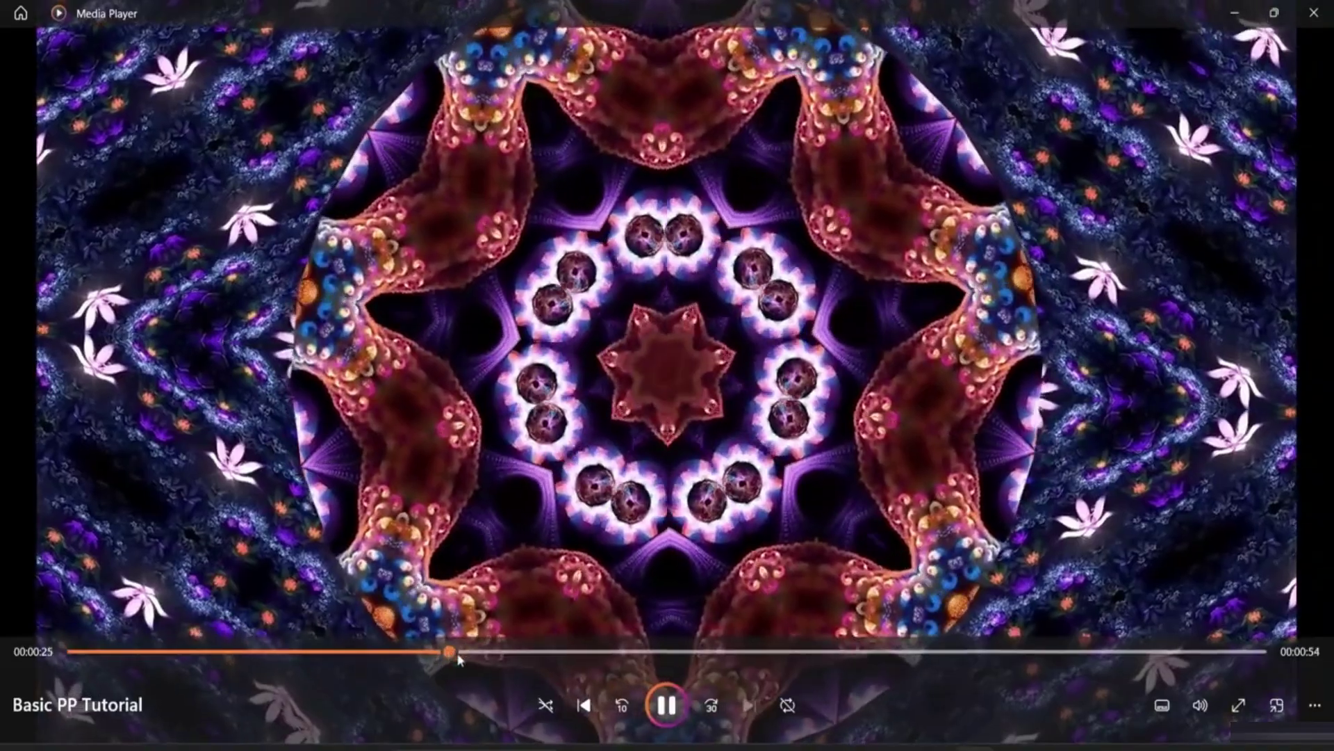
pyautogui.moveTo(459, 659); pyautogui.dragTo(1117, 726)
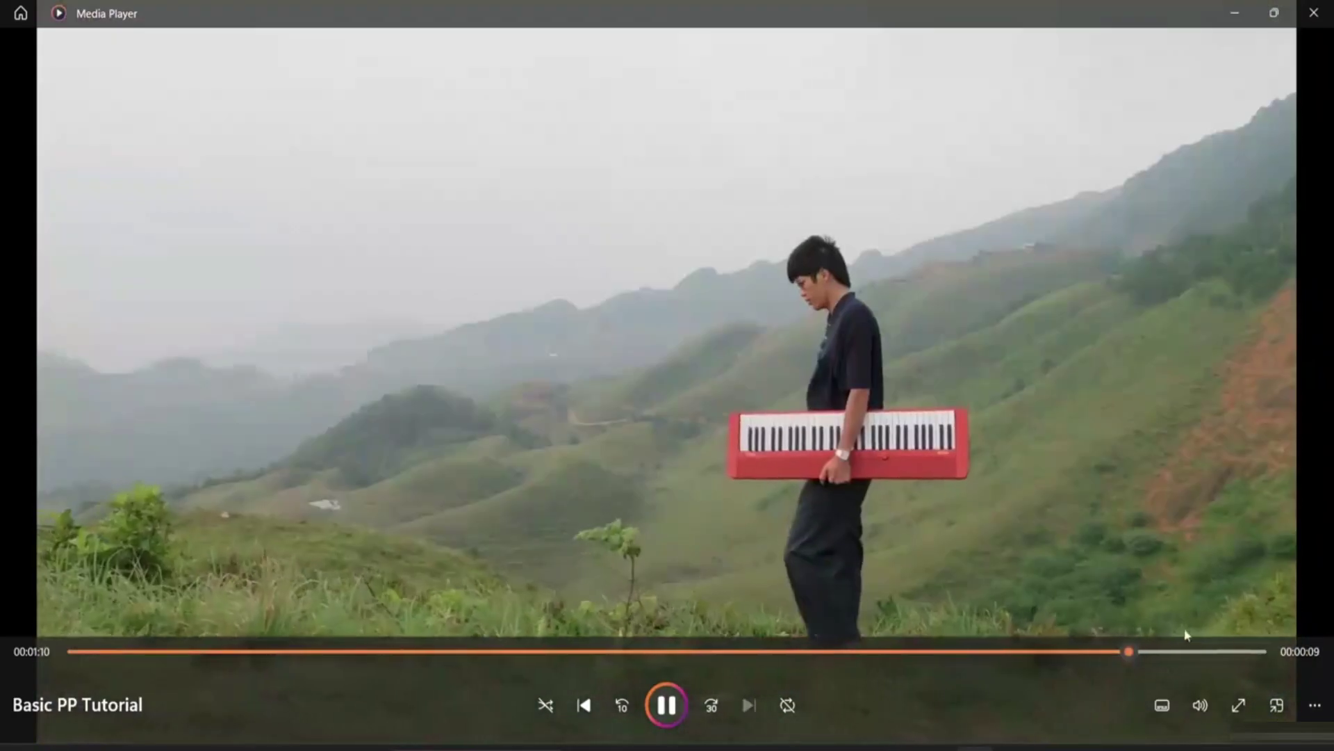
pyautogui.click(1313, 14)
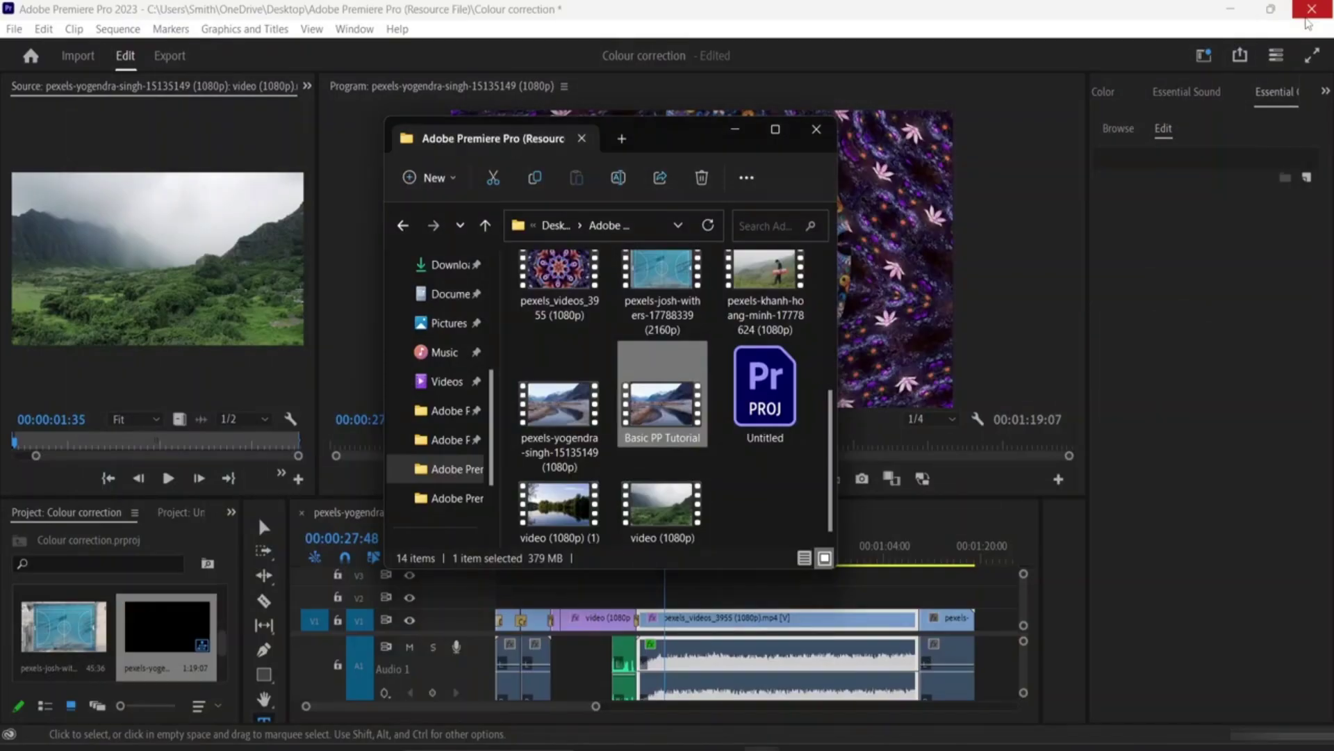
pyautogui.click(736, 131)
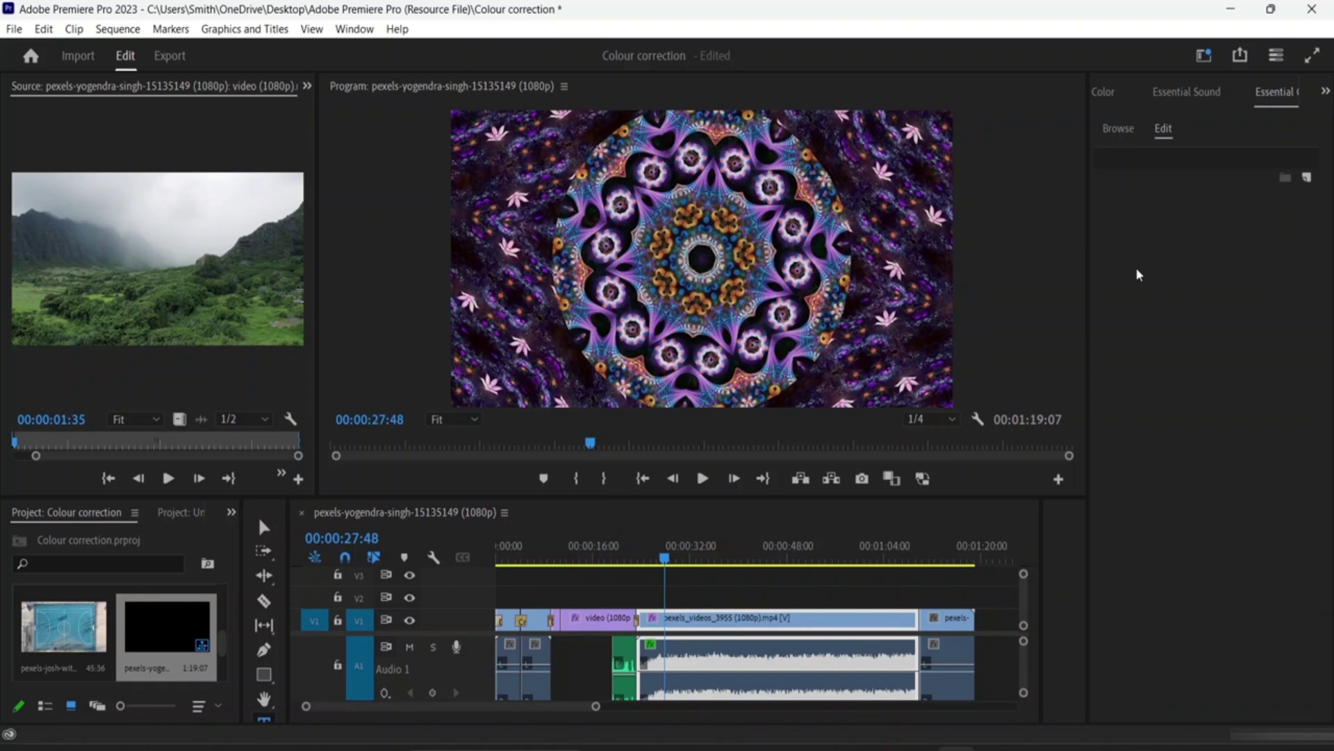
# Step: Try a quick export of the sequence with the Match Source - Adaptive High Bitrate preset and cancel the encoding
pyautogui.click(1241, 59)
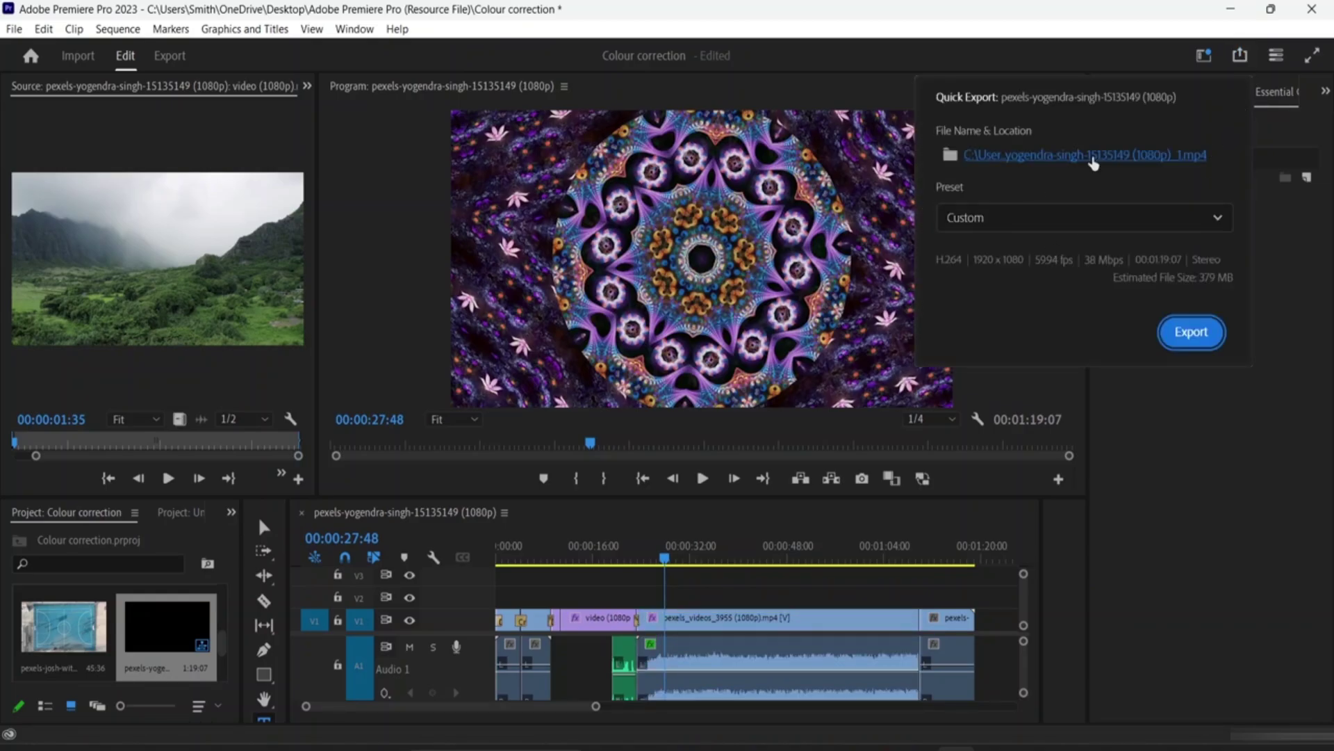
pyautogui.click(1177, 234)
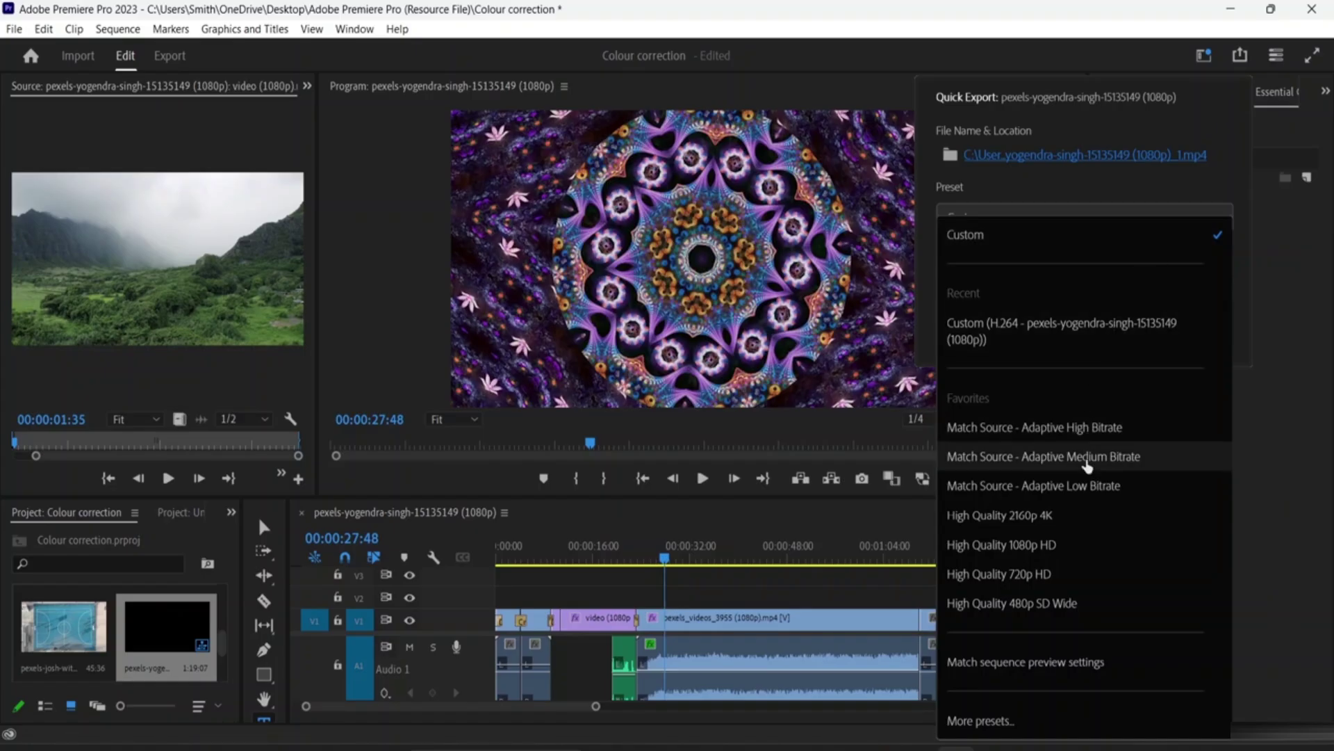
pyautogui.click(1075, 427)
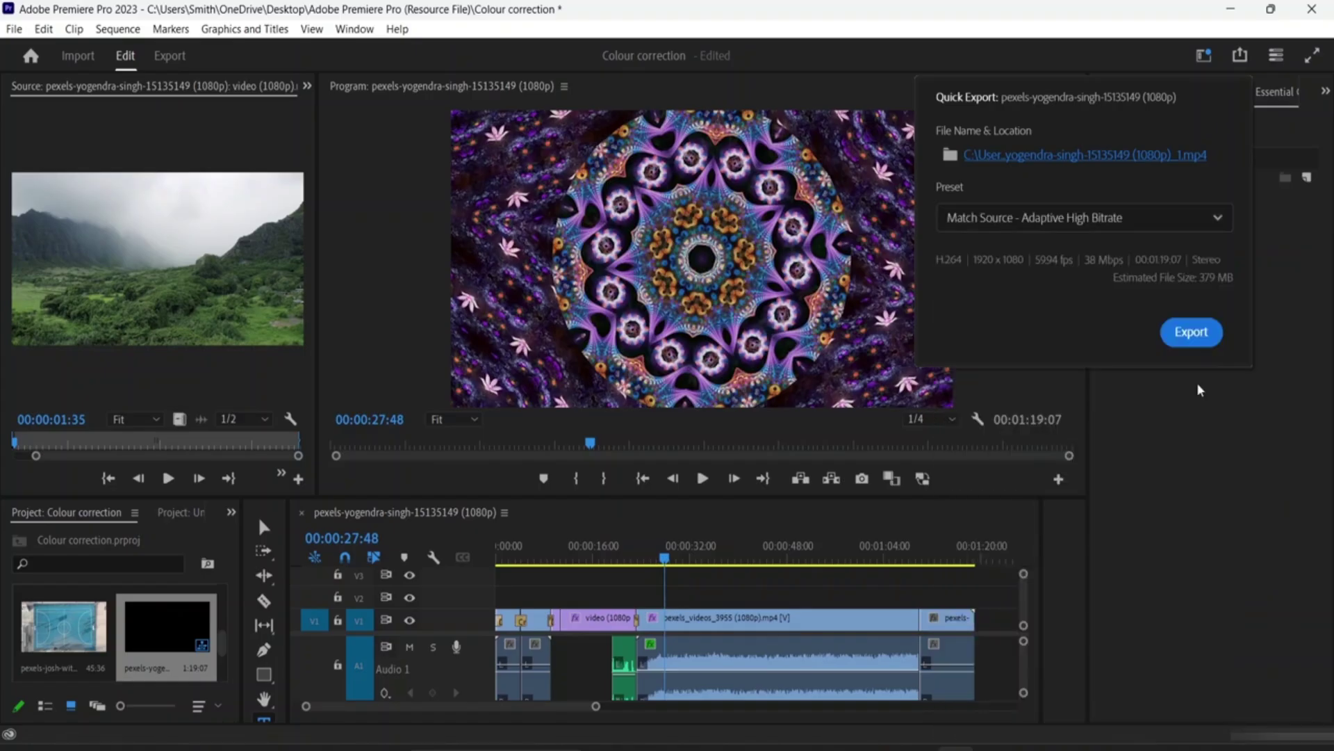
pyautogui.click(1205, 341)
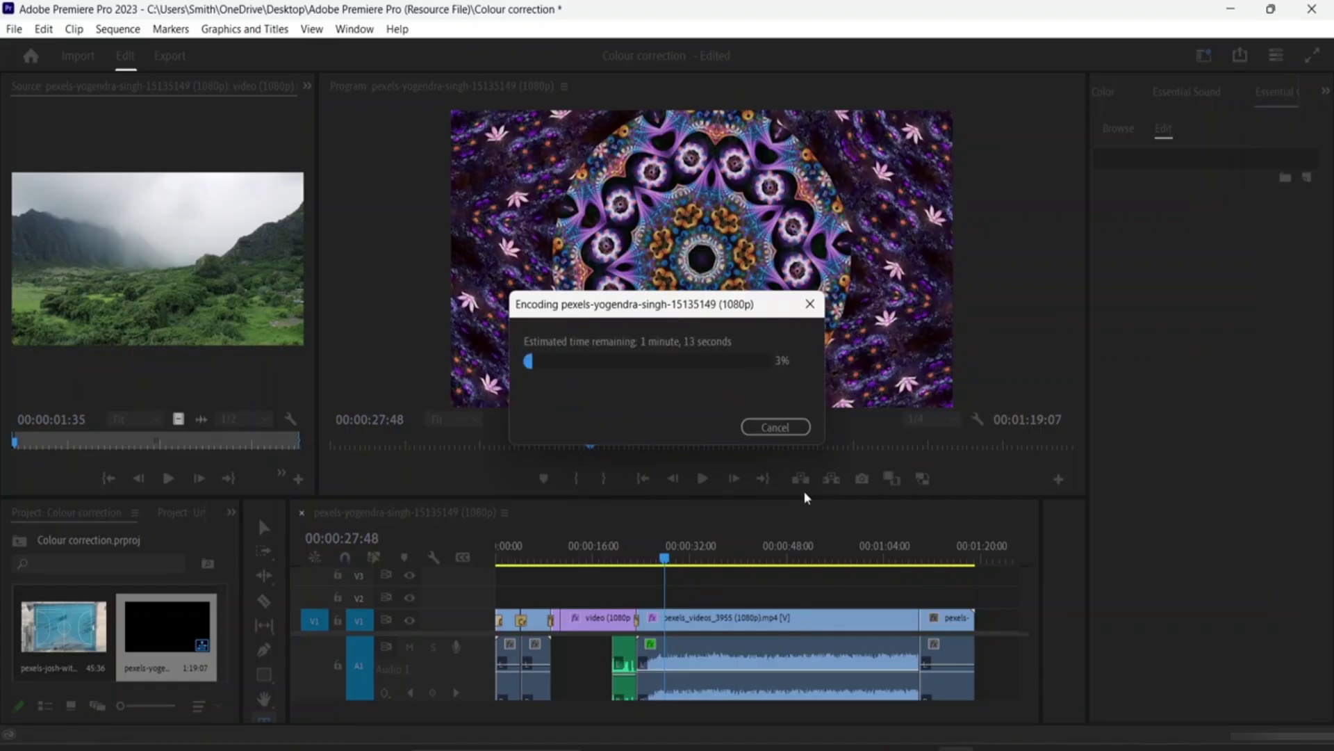
pyautogui.click(770, 428)
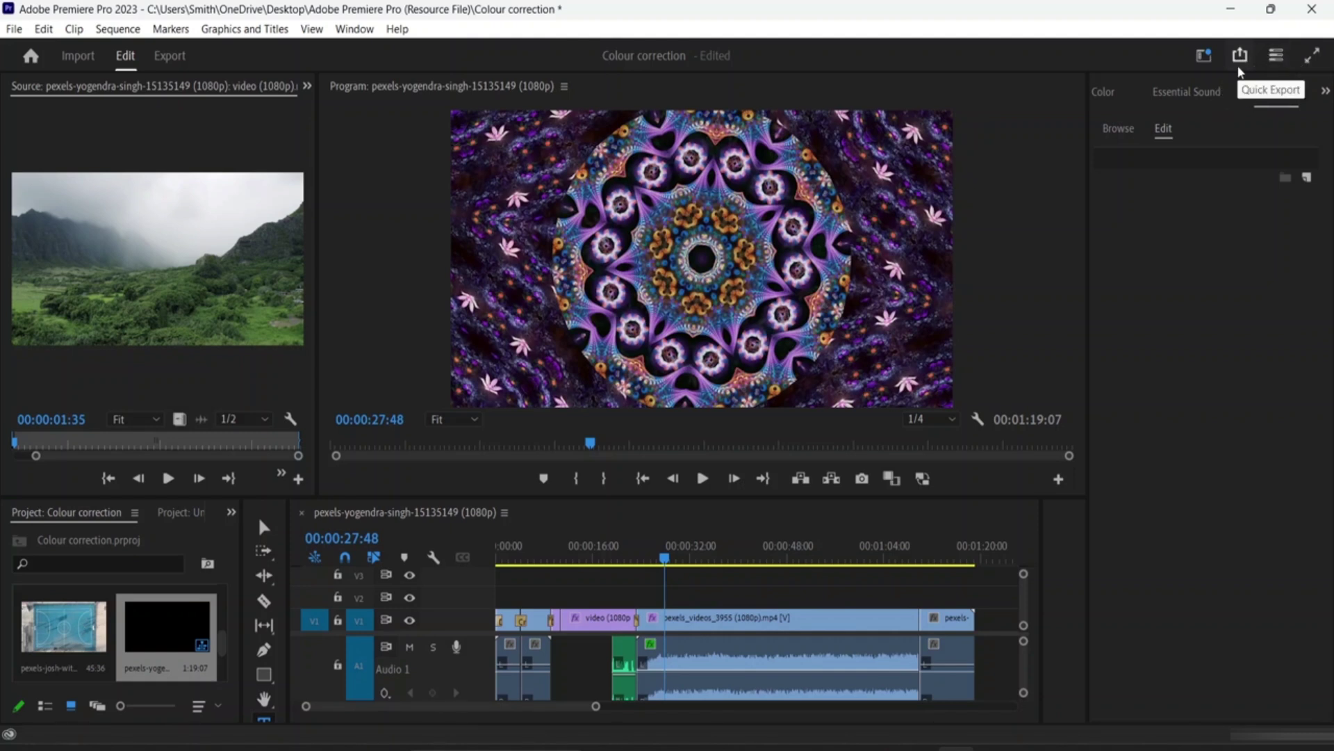
# Step: Examine the available workspaces and the workspace order in the Edit Workspaces dialog, leaving it without changes
pyautogui.click(1204, 56)
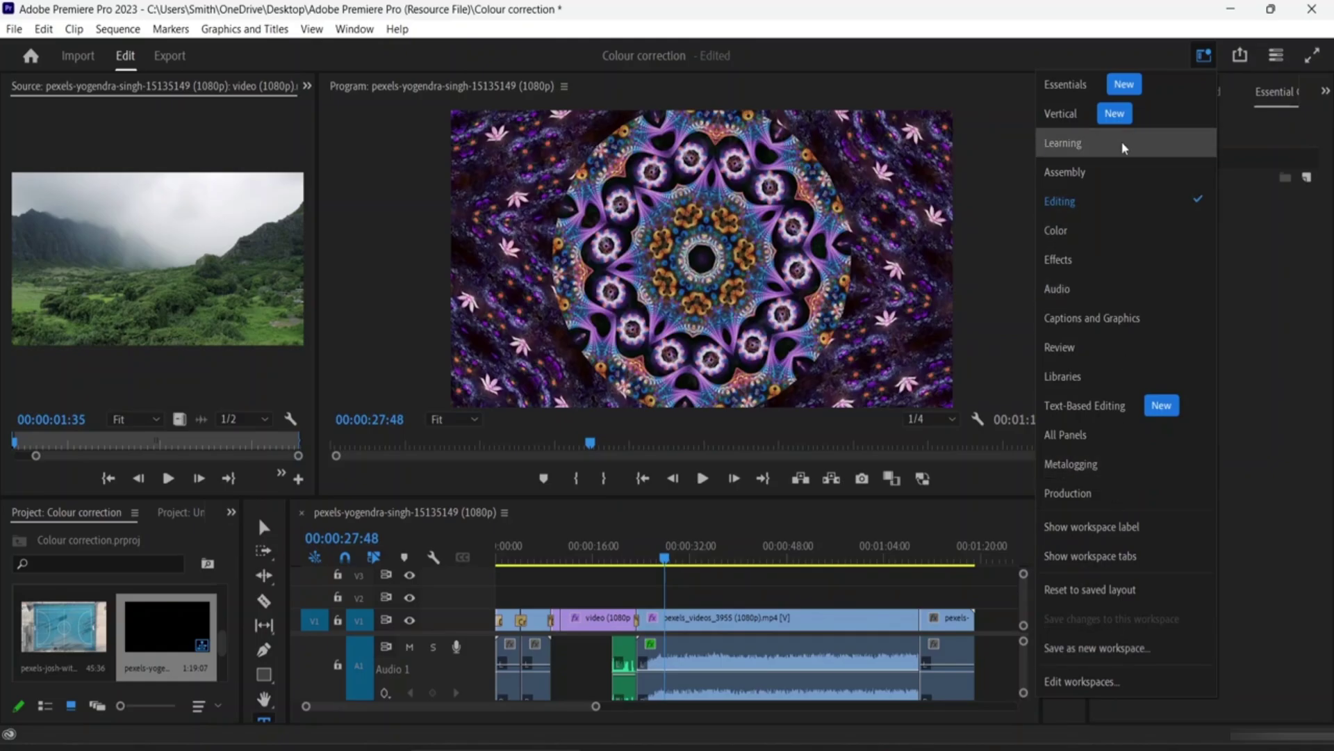
pyautogui.click(1101, 683)
pyautogui.scroll(-2, 607, 287)
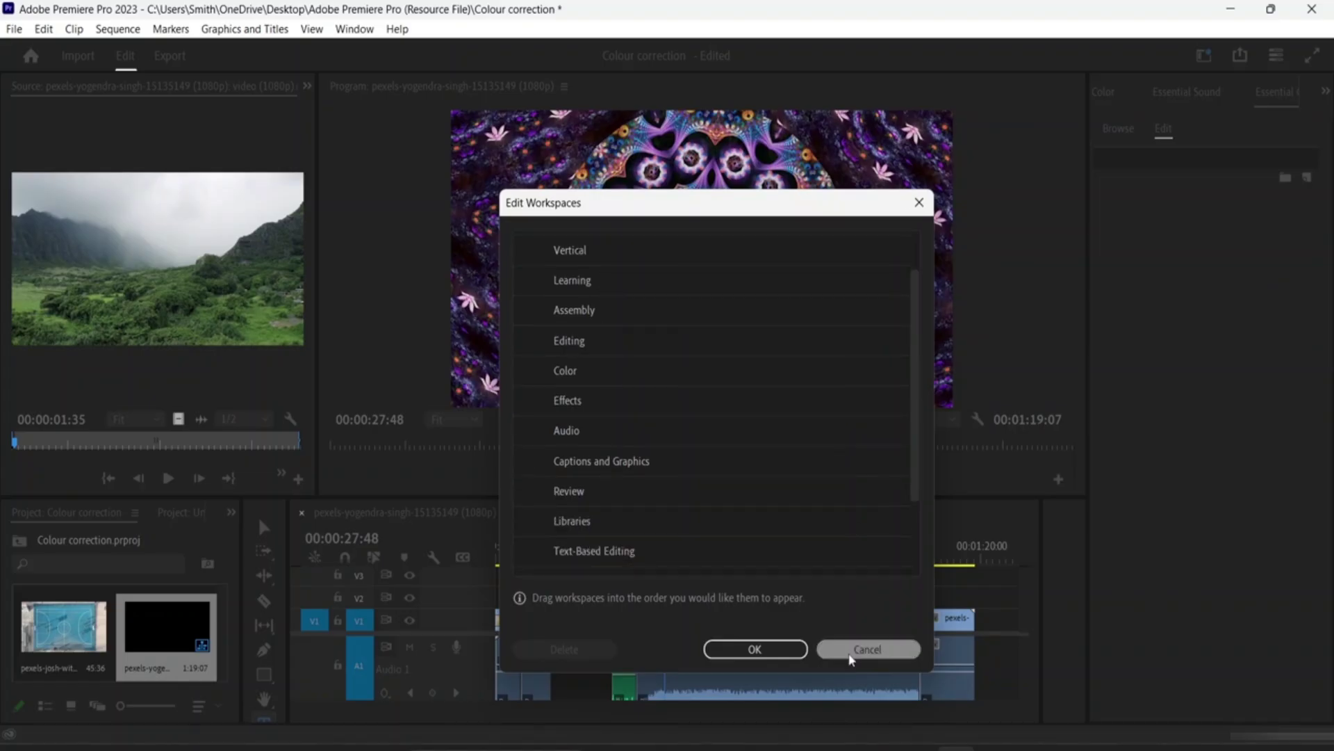
pyautogui.click(853, 653)
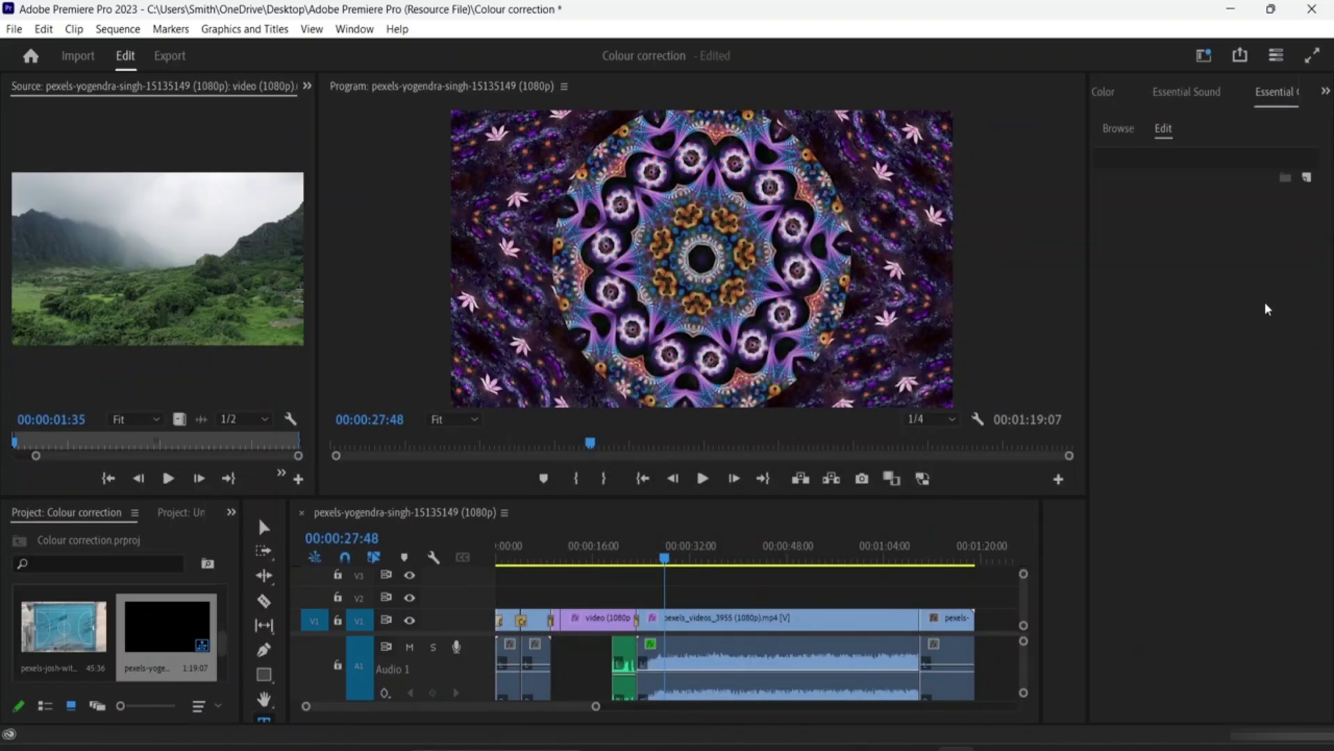